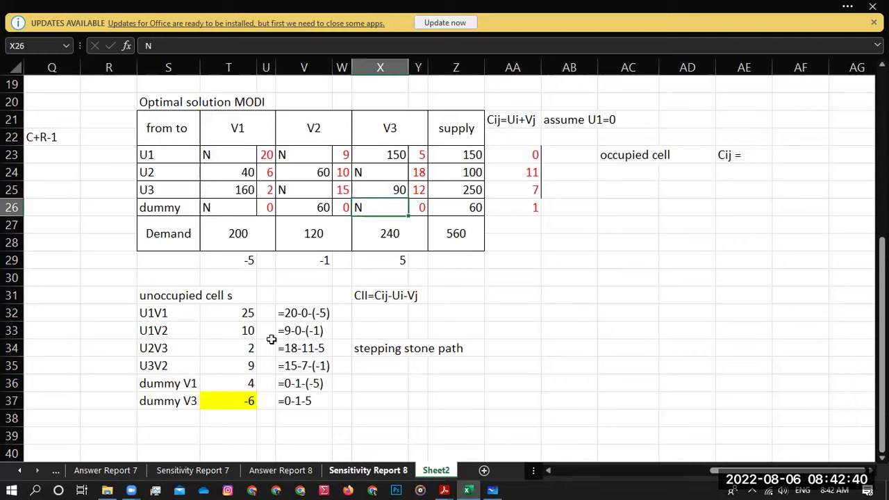
- Change the note in cell P4, beside the initial solution table, to D<S
{"action": "left_click", "coordinate": [538, 348]}
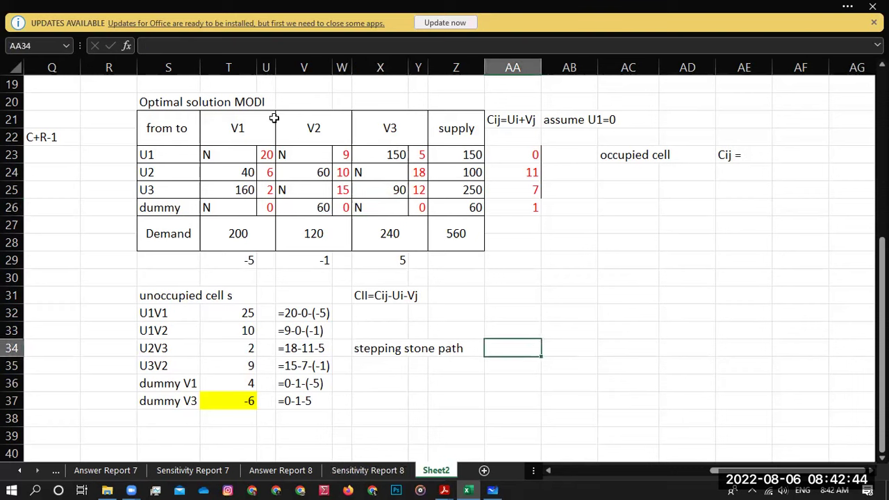
{"action": "scroll", "coordinate": [612, 404], "scroll_direction": "up", "scroll_amount": 6}
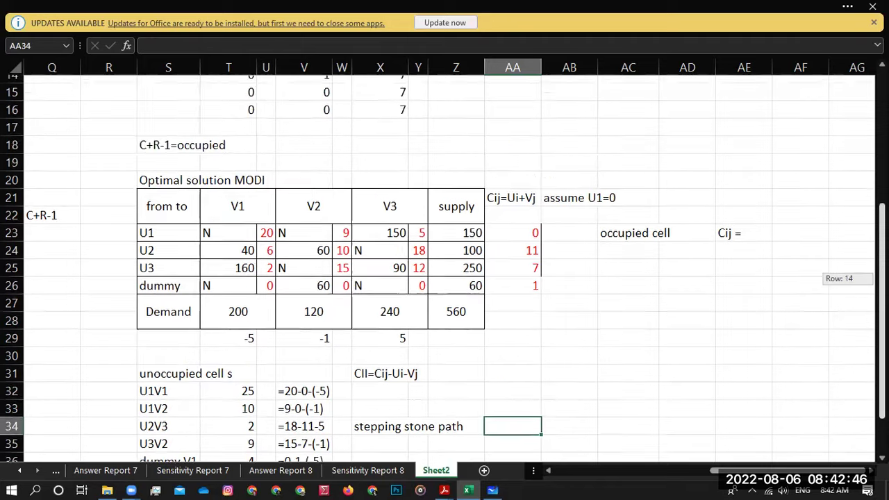
{"action": "left_click_drag", "start_coordinate": [613, 404], "coordinate": [736, 271]}
{"action": "left_click_drag", "start_coordinate": [882, 193], "coordinate": [882, 182]}
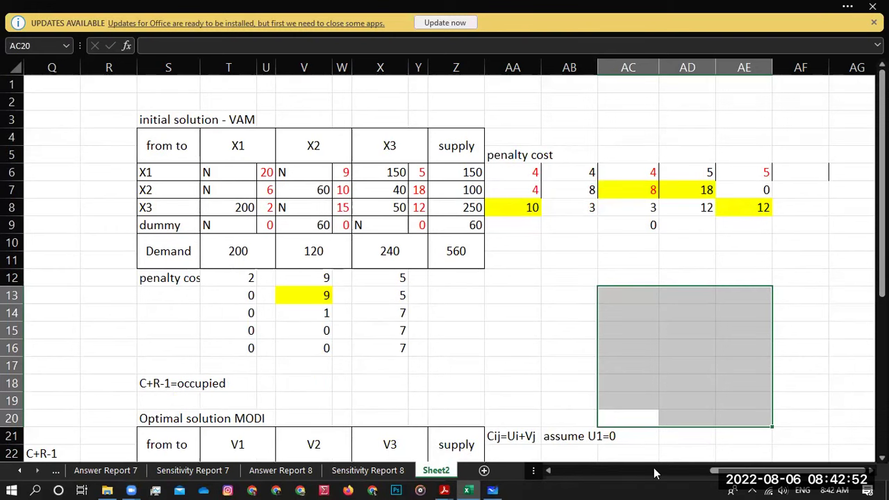
{"action": "left_click_drag", "start_coordinate": [715, 472], "coordinate": [703, 472]}
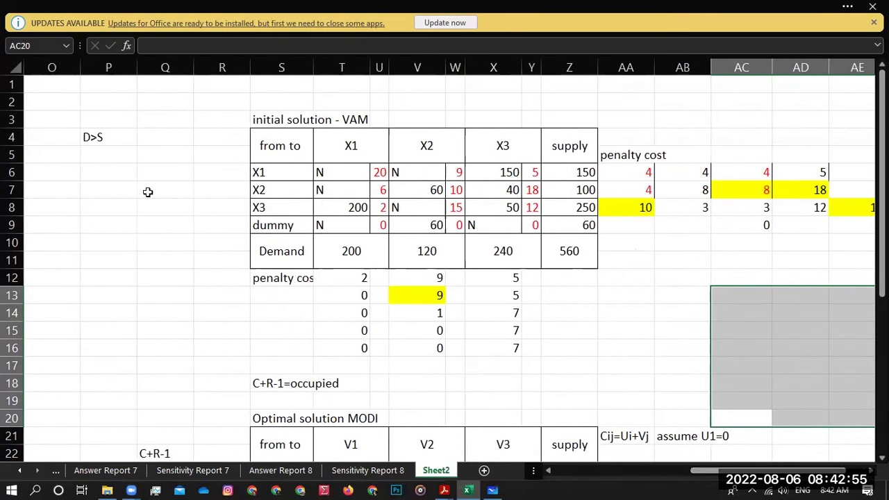
{"action": "left_click", "coordinate": [110, 137]}
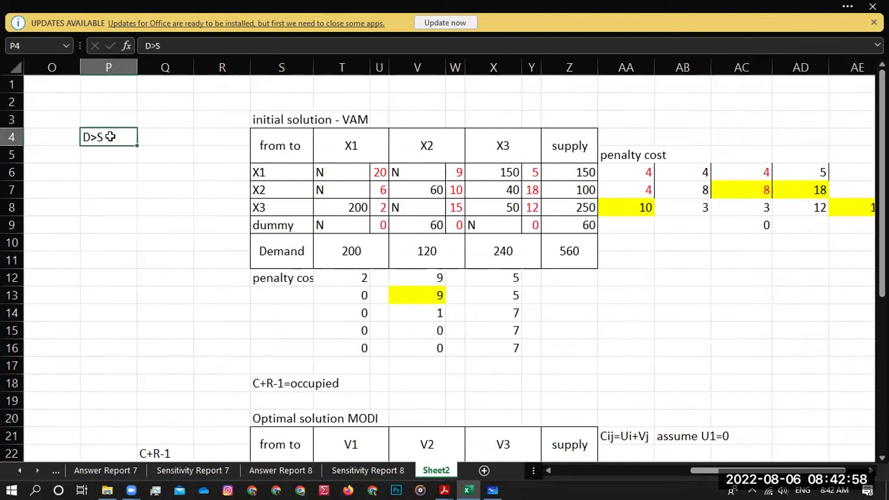
{"action": "left_click", "coordinate": [588, 368]}
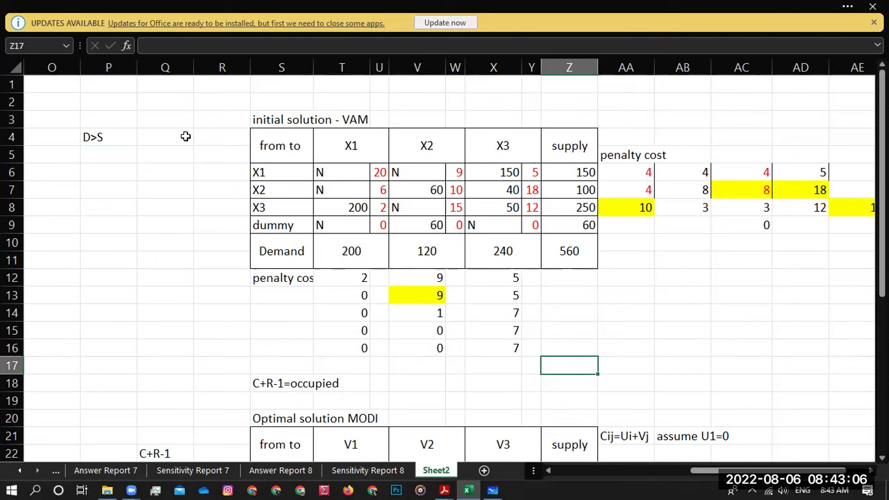
{"action": "left_click", "coordinate": [93, 139]}
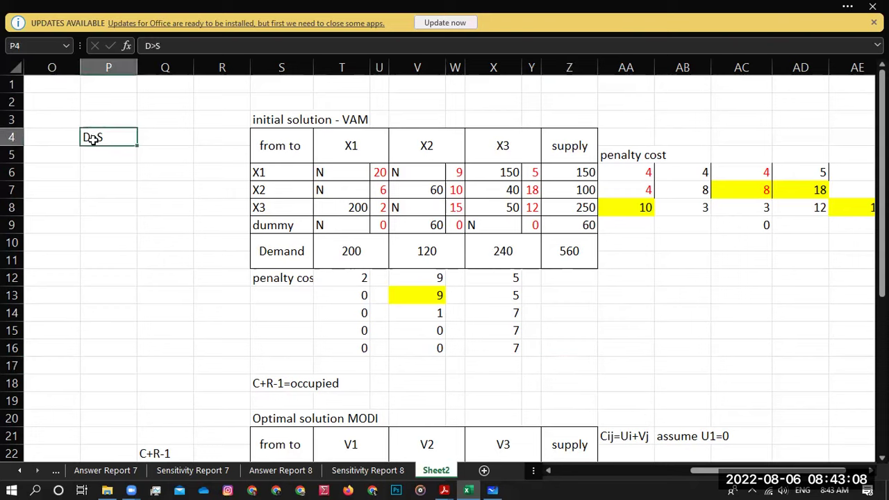
{"action": "type", "text": "D<S"}
{"action": "left_click", "coordinate": [109, 192]}
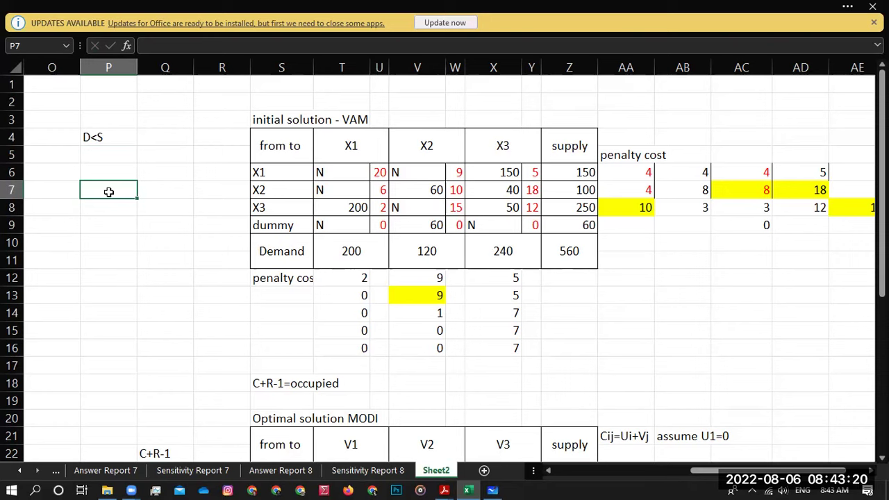
- Add a supply entry below the D<S note, with the value 500 in the adjacent cell Q5
{"action": "left_click", "coordinate": [90, 155]}
{"action": "type", "text": "supply"}
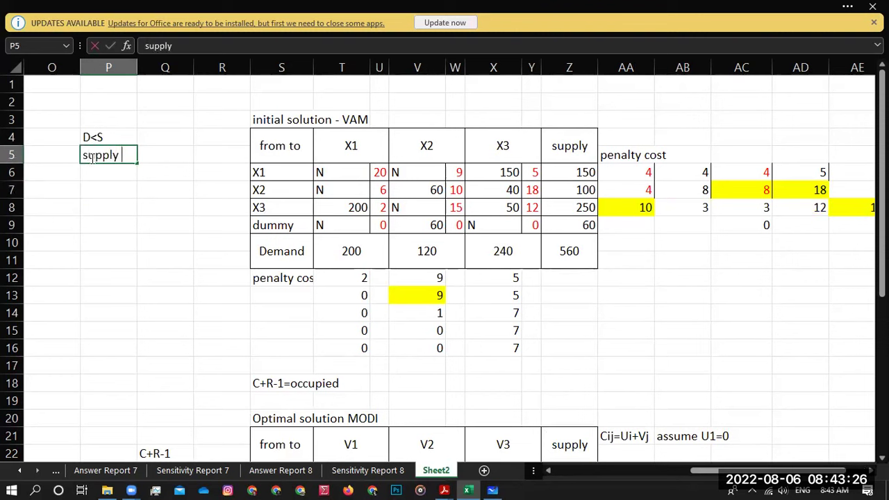
{"action": "key", "text": "Tab"}
{"action": "type", "text": "500"}
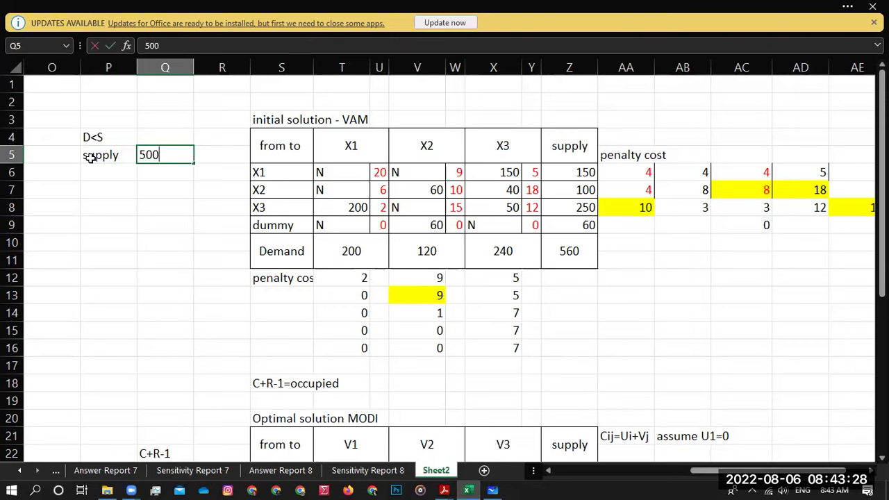
{"action": "key", "text": "Return"}
{"action": "key", "text": "Left"}
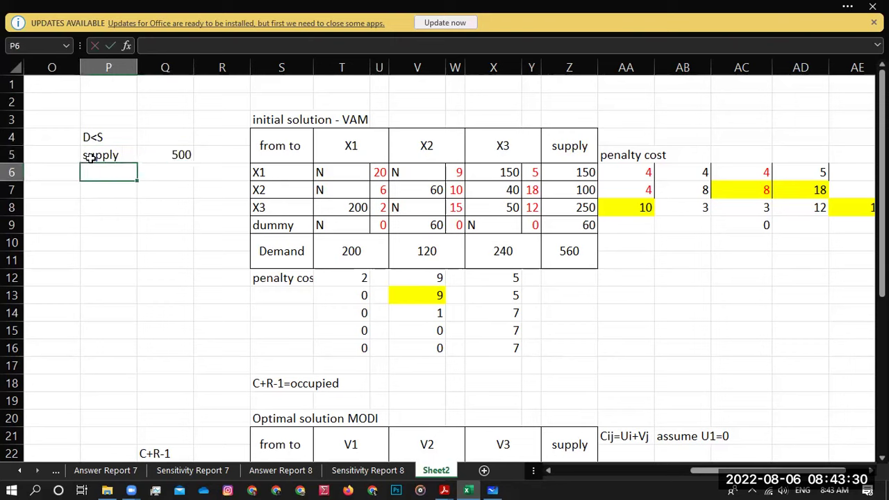
- Add the label "demnd" in P6 below supply, with the value 460 in Q6
{"action": "type", "text": "demnd 46"}
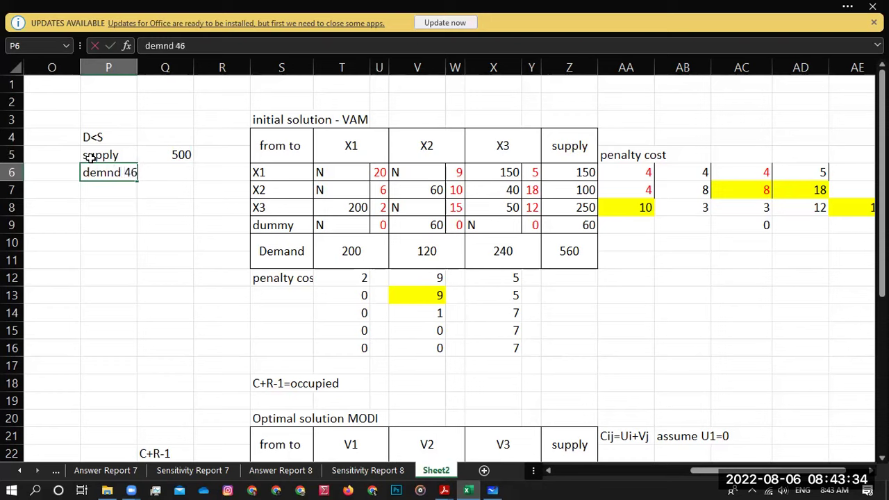
{"action": "key", "text": "BackSpace"}
{"action": "key", "text": "BackSpace"}
{"action": "key", "text": "Tab"}
{"action": "type", "text": "460"}
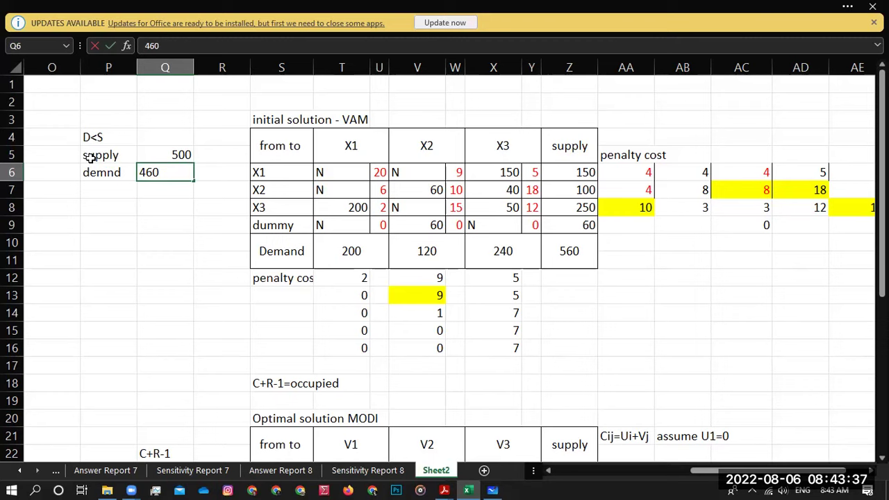
{"action": "key", "text": "Return"}
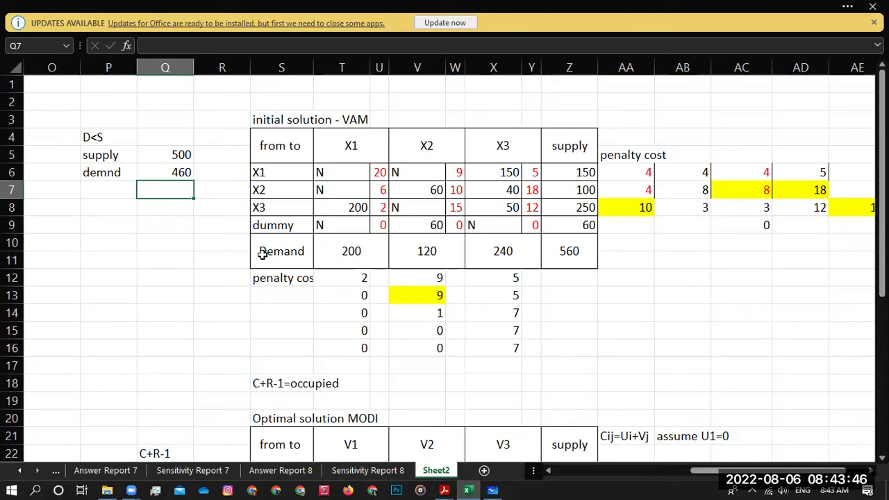
- Delete the sheet row holding the dummy supply source in the initial solution table
{"action": "left_click", "coordinate": [290, 224]}
{"action": "left_click", "coordinate": [11, 227]}
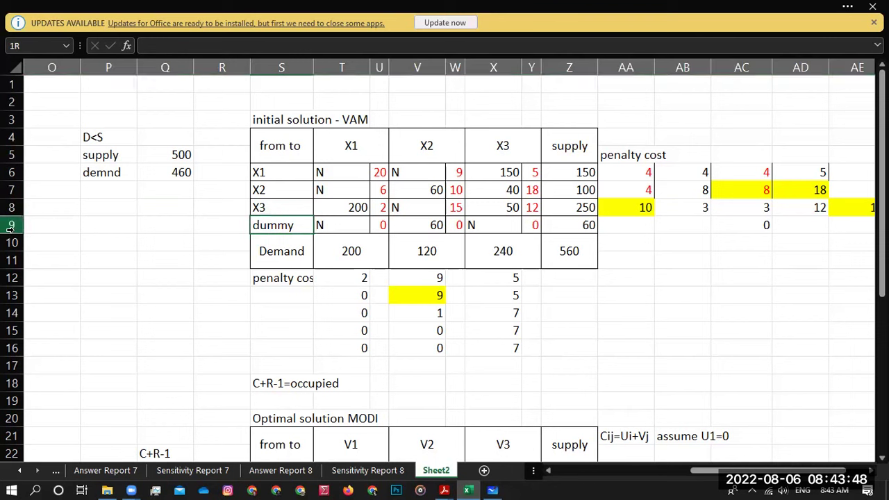
{"action": "right_click", "coordinate": [11, 229]}
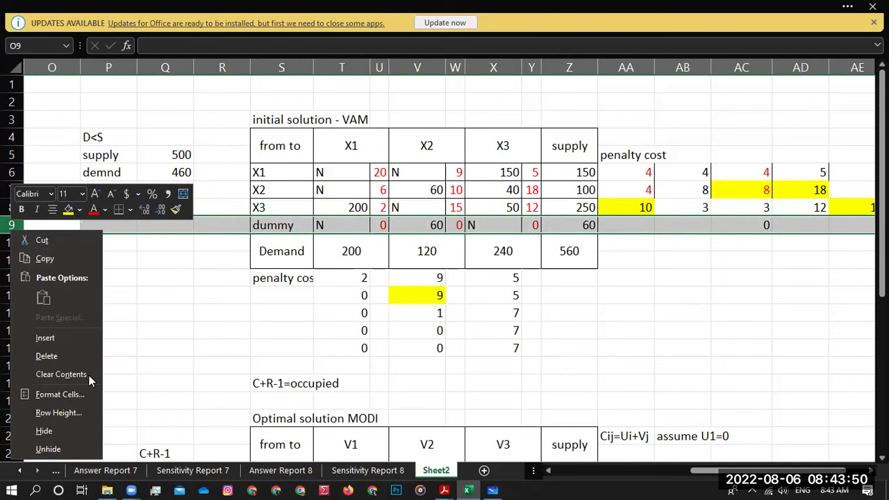
{"action": "left_click", "coordinate": [49, 356]}
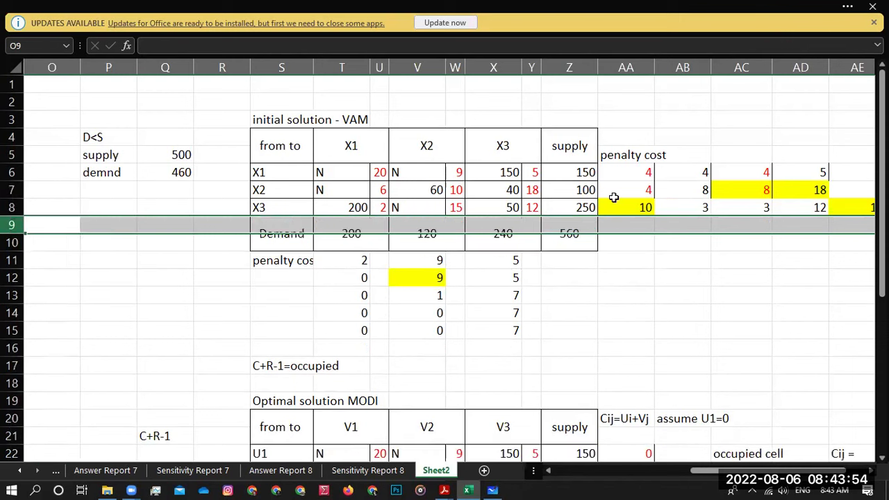
- Clear the allocations under X1, X2 and X3 in the initial solution table, keeping the red unit costs
{"action": "left_click_drag", "start_coordinate": [334, 175], "coordinate": [342, 213]}
{"action": "key", "text": "Delete"}
{"action": "left_click_drag", "start_coordinate": [421, 175], "coordinate": [422, 207]}
{"action": "key", "text": "Delete"}
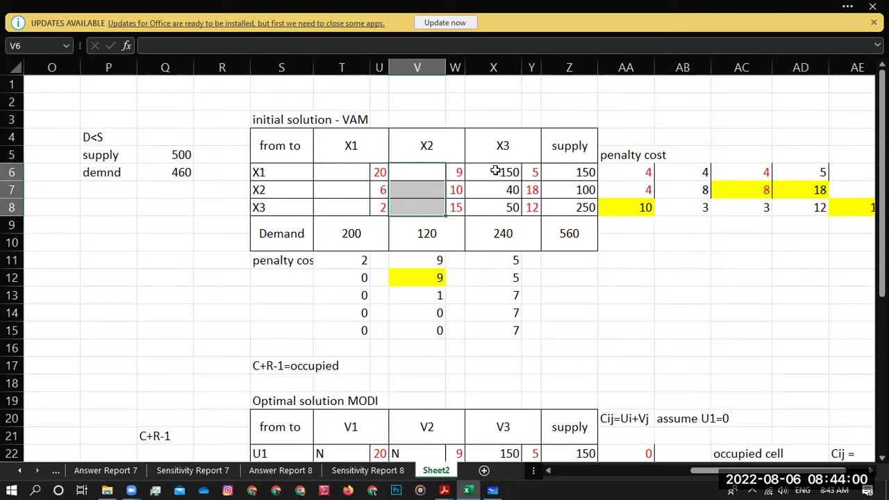
{"action": "left_click_drag", "start_coordinate": [497, 175], "coordinate": [497, 206]}
{"action": "key", "text": "Delete"}
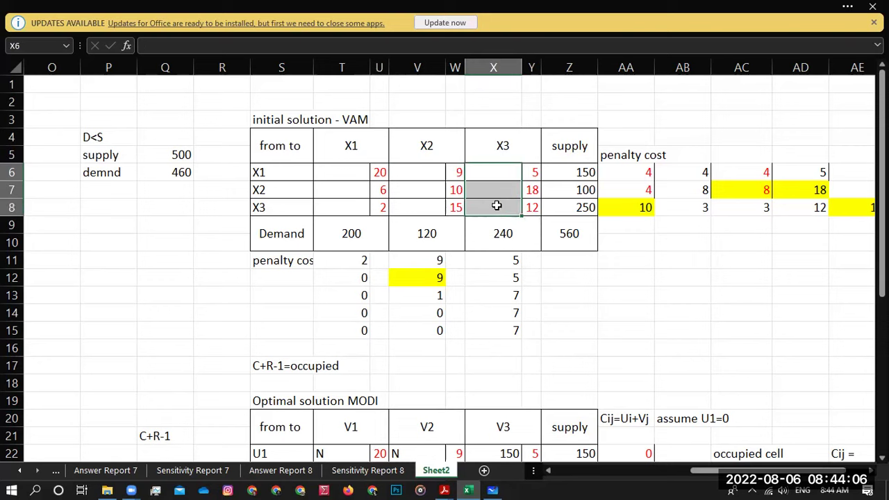
- Insert a blank column between X3's cost column and the supply column
{"action": "left_click", "coordinate": [552, 146]}
{"action": "left_click", "coordinate": [564, 70]}
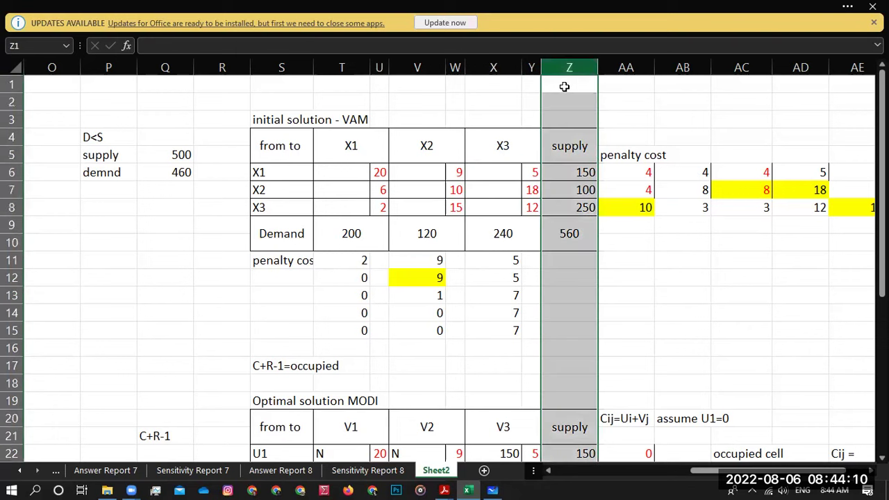
{"action": "right_click", "coordinate": [569, 72]}
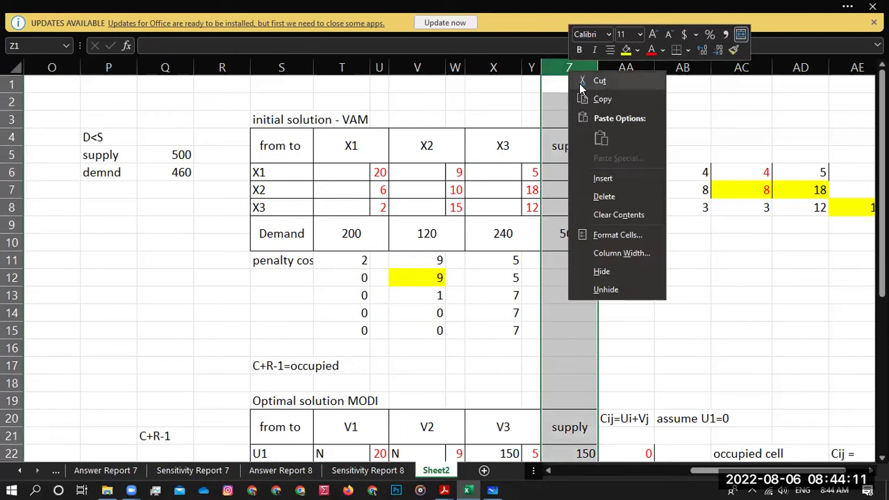
{"action": "left_click", "coordinate": [598, 182]}
{"action": "left_click", "coordinate": [552, 154]}
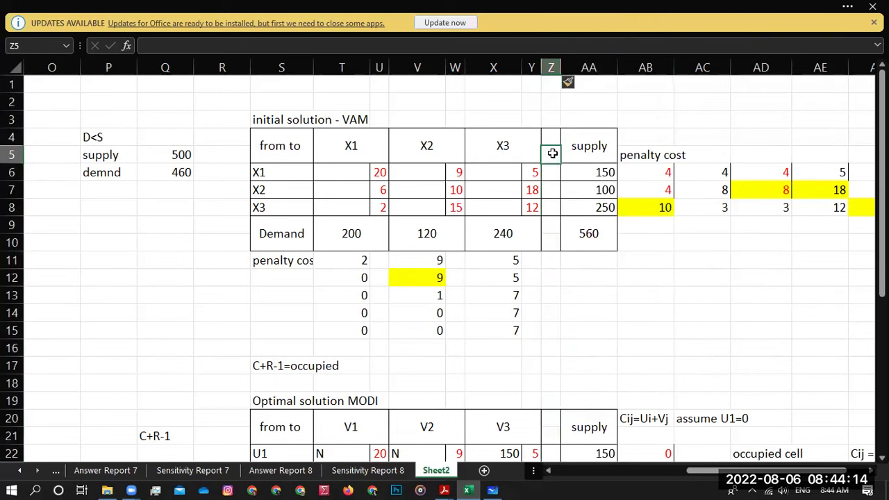
- Try to copy the X3 header's formatting onto the new blank column's header, and undo it
{"action": "left_click", "coordinate": [520, 147]}
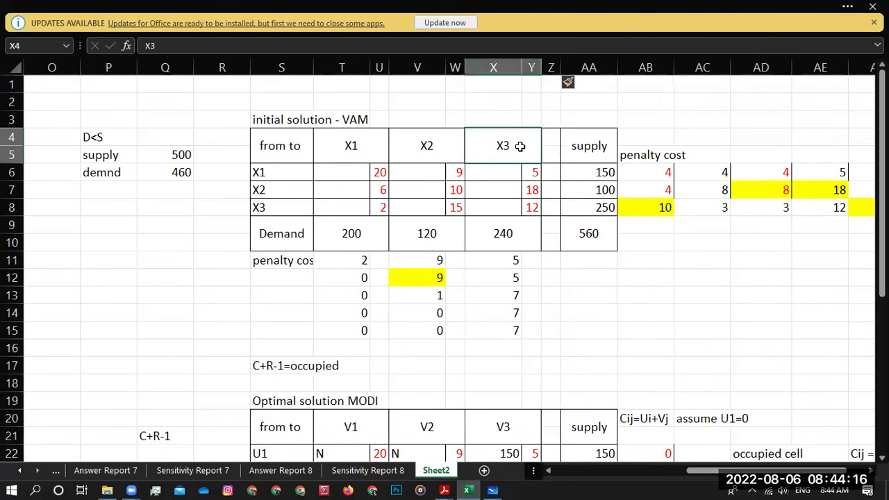
{"action": "right_click", "coordinate": [520, 146]}
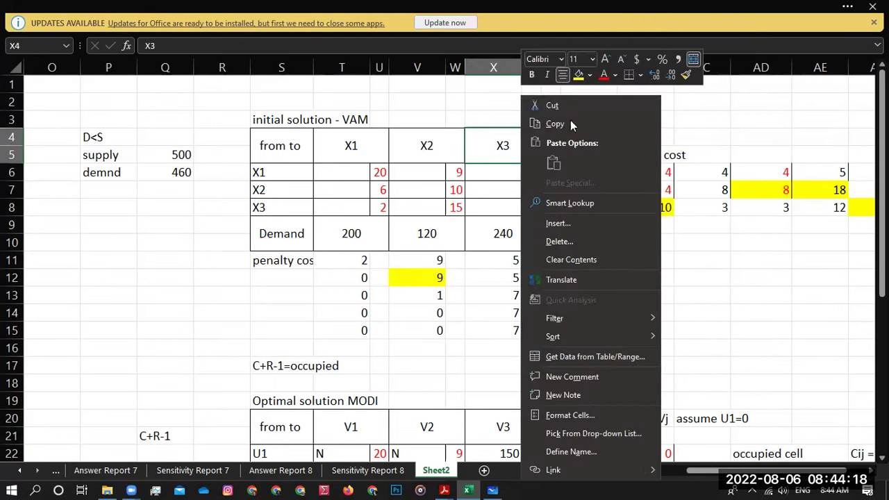
{"action": "left_click", "coordinate": [686, 75]}
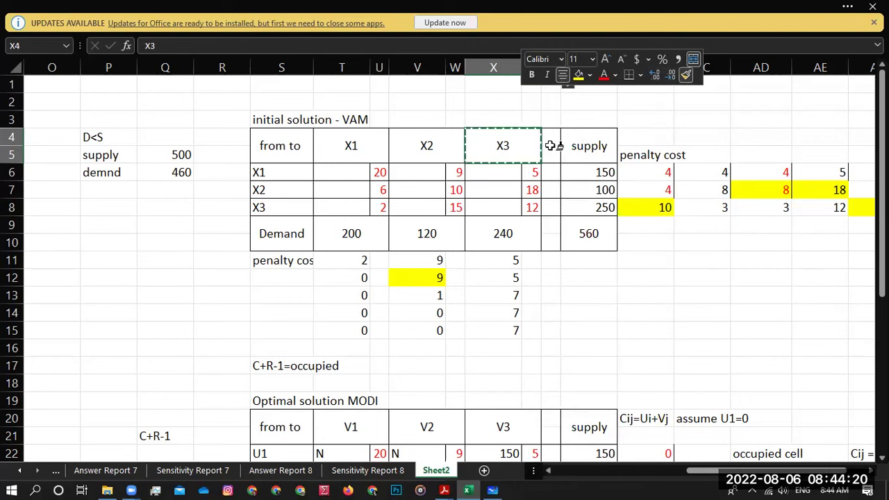
{"action": "left_click", "coordinate": [550, 145]}
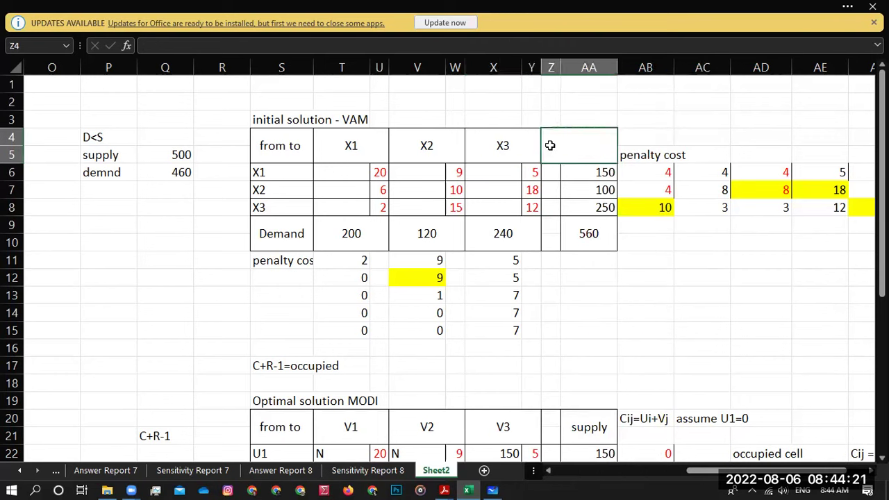
{"action": "left_click", "coordinate": [561, 232]}
{"action": "key", "text": "ctrl+z"}
- Complete a two-column block before supply, with a wider first column and the header and demand cells merged across both
{"action": "mouse_move", "coordinate": [561, 173]}
{"action": "left_mouse_down"}
{"action": "mouse_move", "coordinate": [552, 143]}
{"action": "mouse_move", "coordinate": [549, 155]}
{"action": "left_mouse_up"}
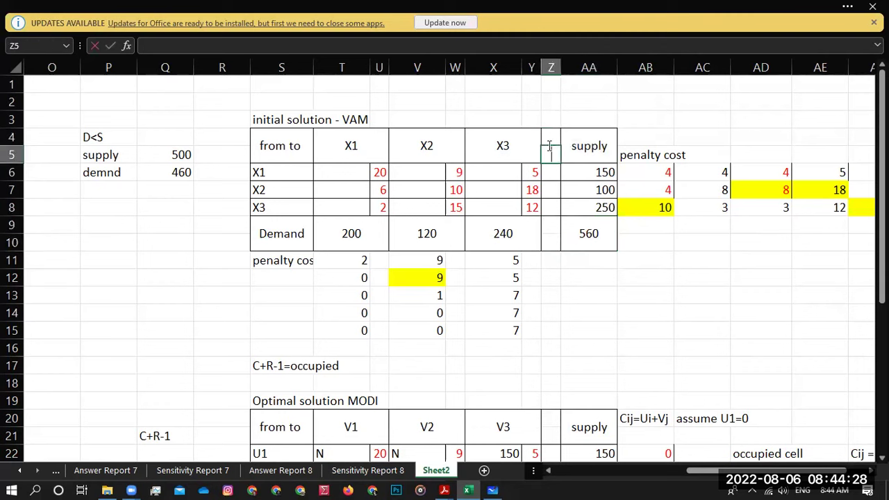
{"action": "key", "text": "ctrl+space"}
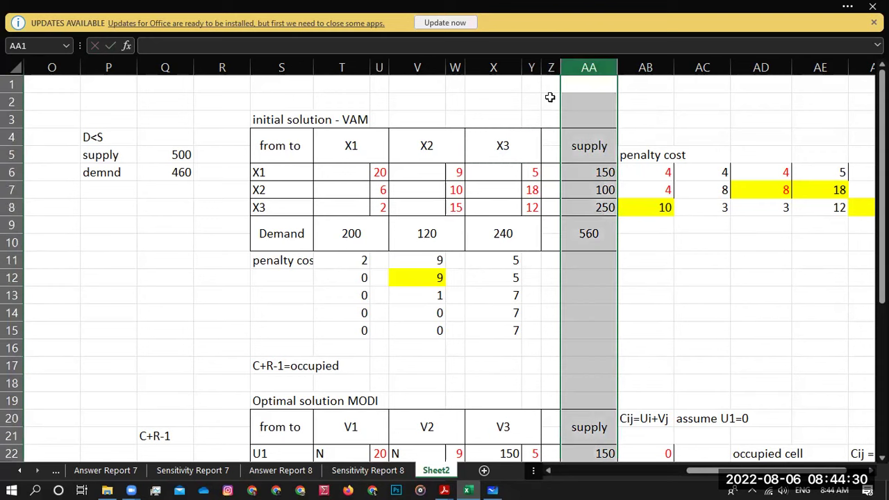
{"action": "left_click_drag", "start_coordinate": [559, 68], "coordinate": [594, 68]}
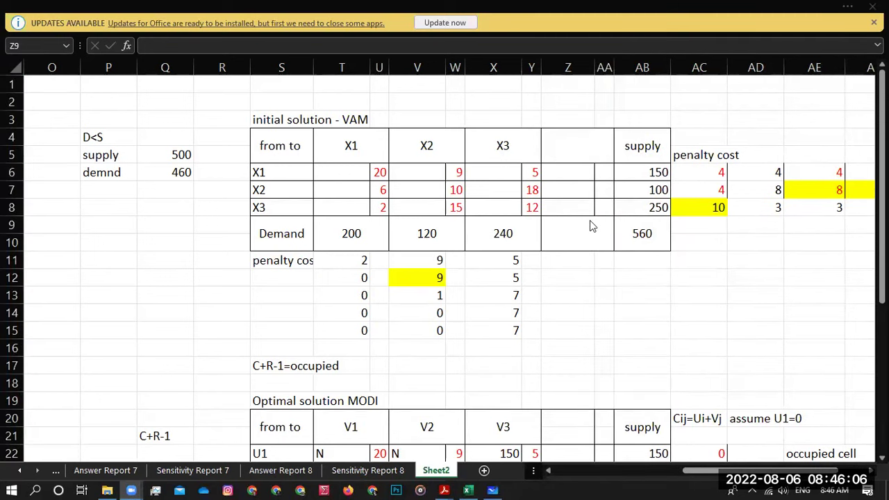
- Label the merged header between X3 and supply "dummy"
{"action": "left_click", "coordinate": [565, 148]}
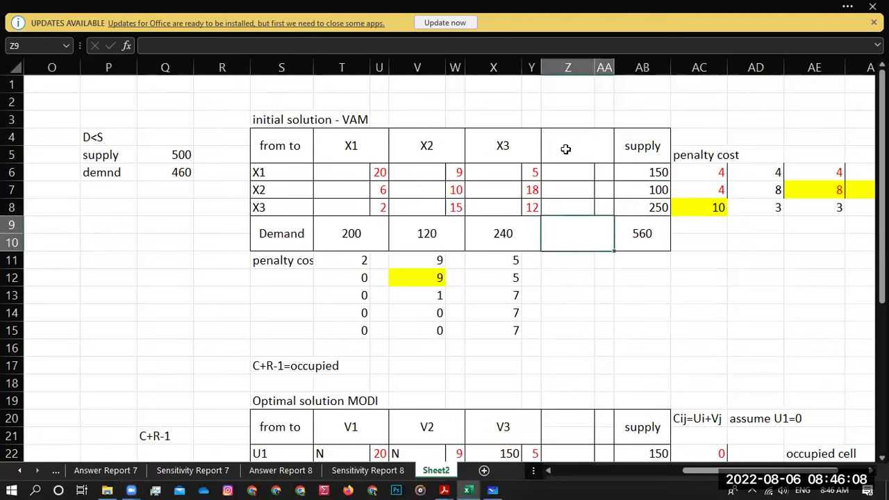
{"action": "left_click", "coordinate": [566, 148]}
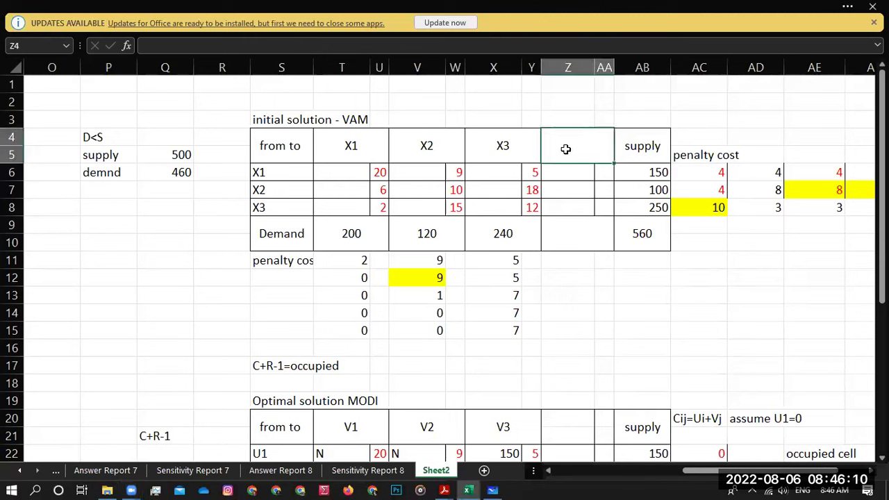
{"action": "type", "text": "dummy"}
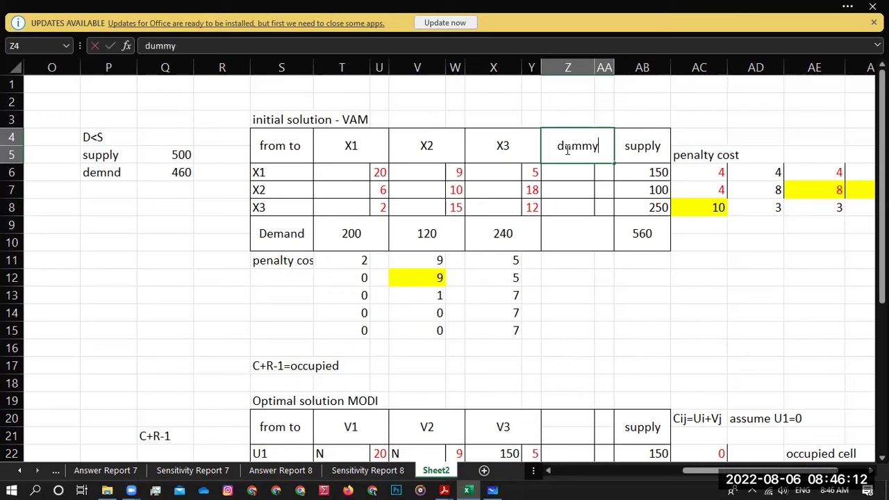
- Enter a unit cost of 0 for X1, X2 and X3 in the dummy column's narrow cost cells
{"action": "left_click", "coordinate": [596, 173]}
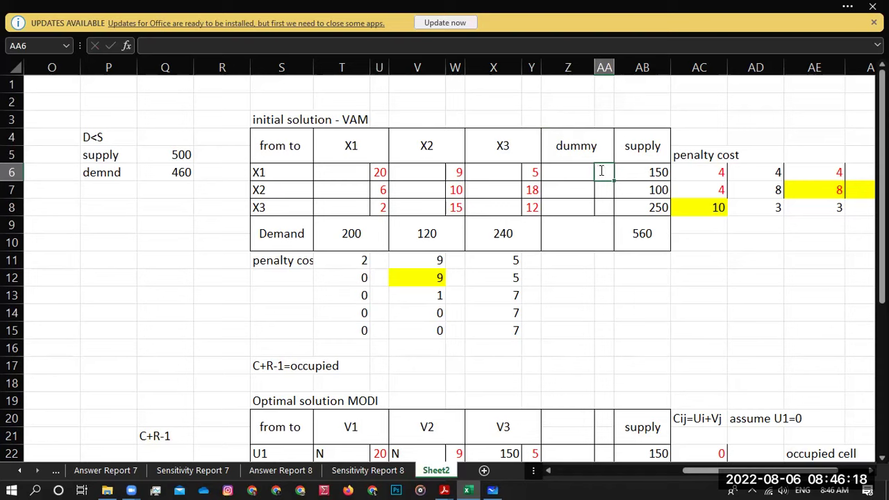
{"action": "type", "text": "0"}
{"action": "key", "text": "Return"}
{"action": "type", "text": "0"}
{"action": "key", "text": "Return"}
{"action": "type", "text": "0"}
{"action": "key", "text": "Return"}
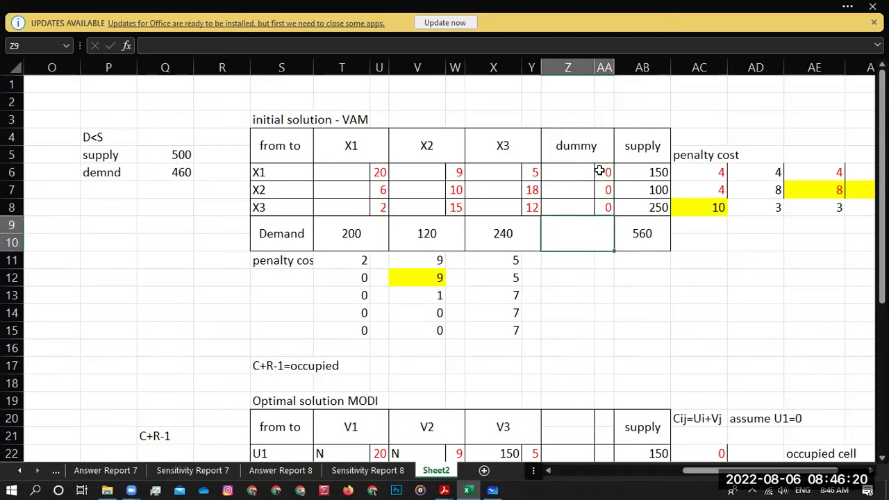
{"action": "left_click", "coordinate": [588, 193]}
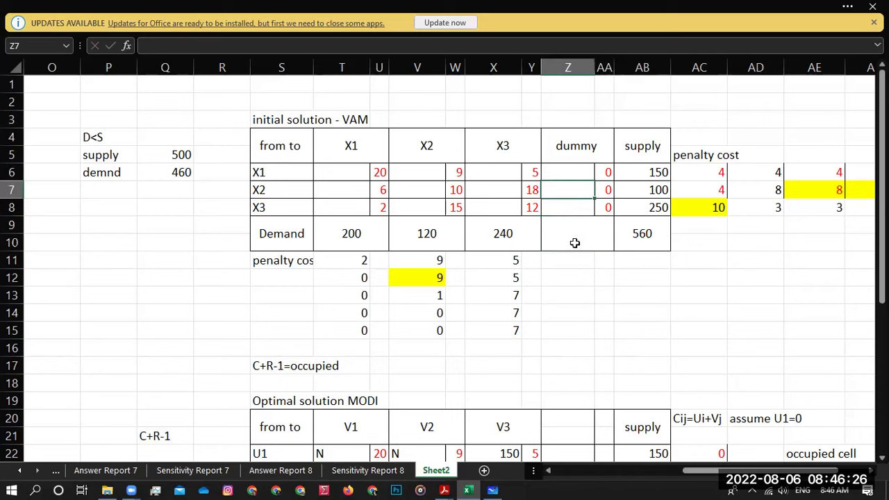
- Set the grand total where the demand row meets the supply column to 500
{"action": "left_click", "coordinate": [646, 231]}
{"action": "type", "text": "500"}
{"action": "key", "text": "Return"}
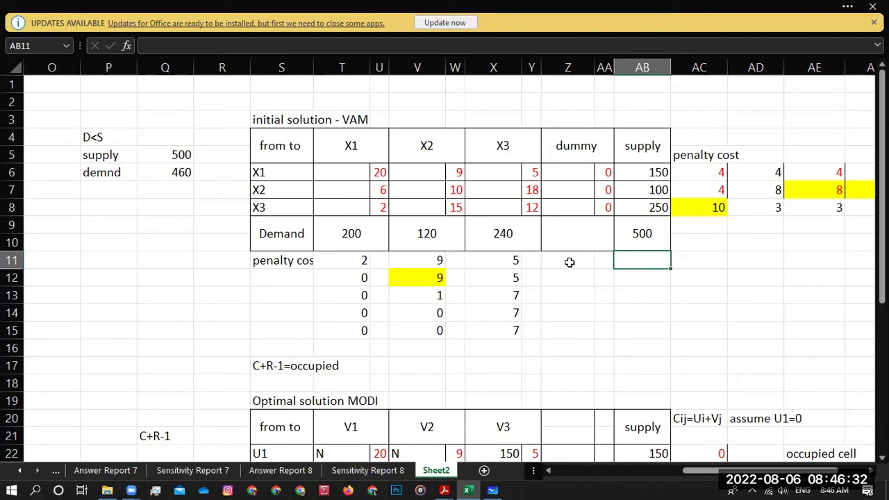
- Set the demand of X1 to 160, X3 to 180 and the dummy column to 40
{"action": "left_click", "coordinate": [586, 241]}
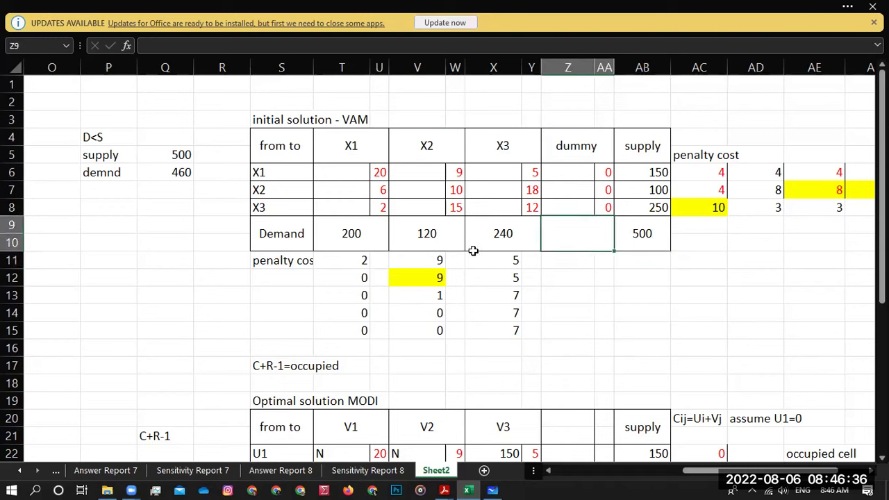
{"action": "left_click", "coordinate": [347, 240]}
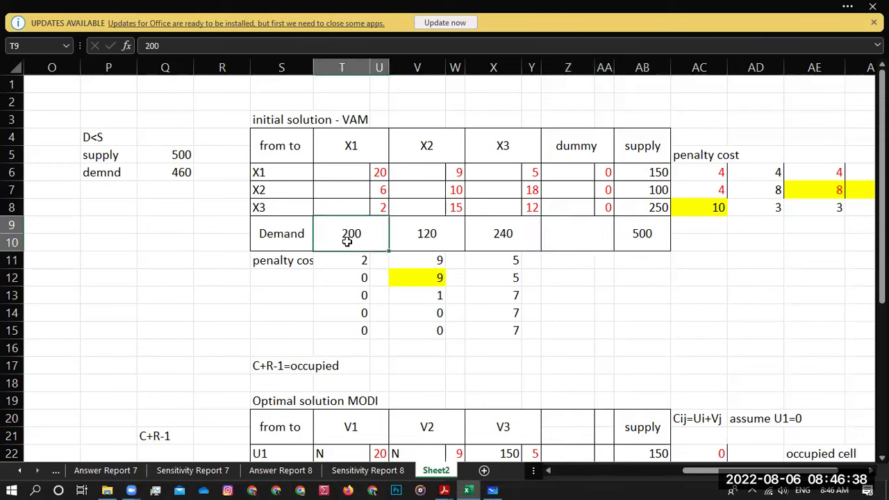
{"action": "type", "text": "160"}
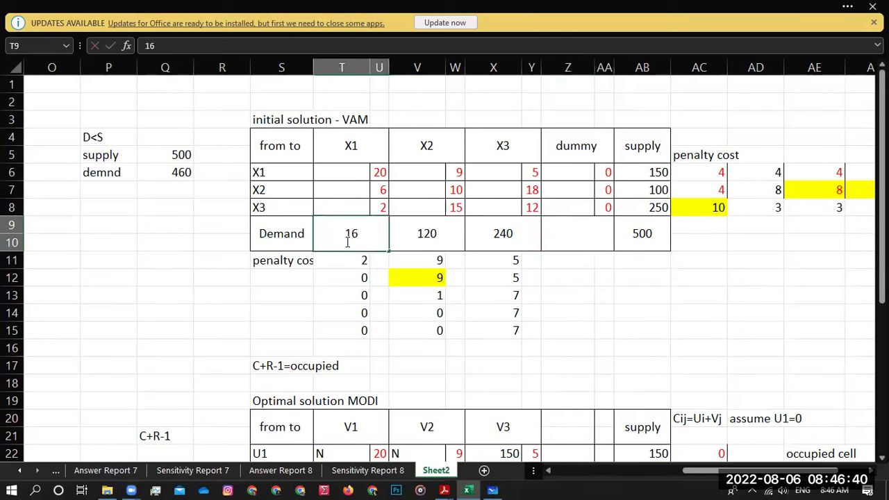
{"action": "key", "text": "Tab"}
{"action": "key", "text": "Tab"}
{"action": "type", "text": "180"}
{"action": "key", "text": "Tab"}
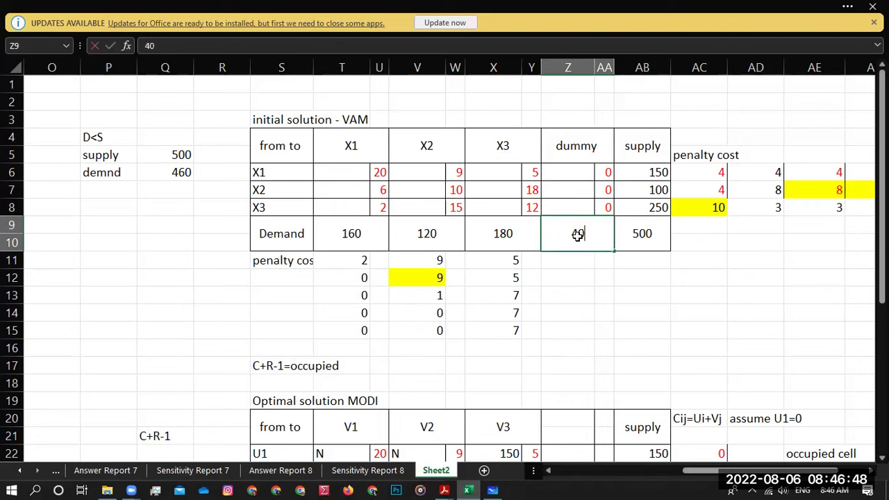
{"action": "type", "text": "40"}
{"action": "key", "text": "Tab"}
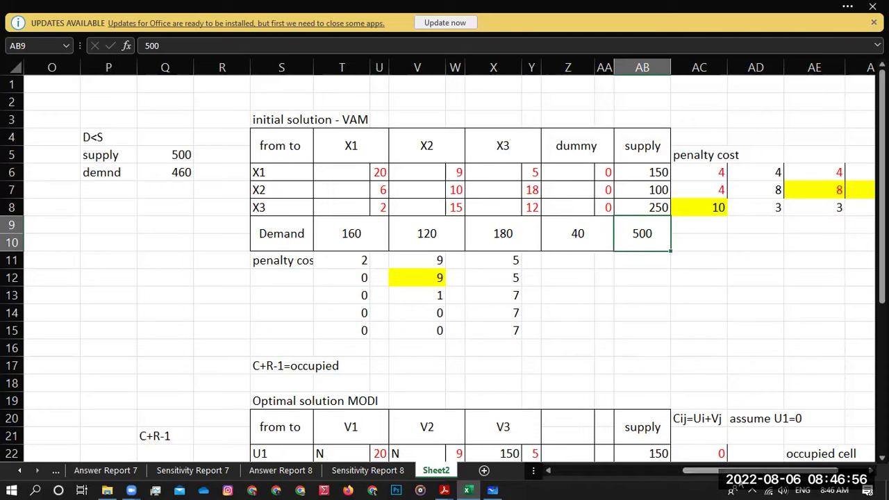
- Clear the old row penalty costs beside the VAM table's supply column and remove their yellow fill
{"action": "left_click_drag", "start_coordinate": [739, 474], "coordinate": [755, 476]}
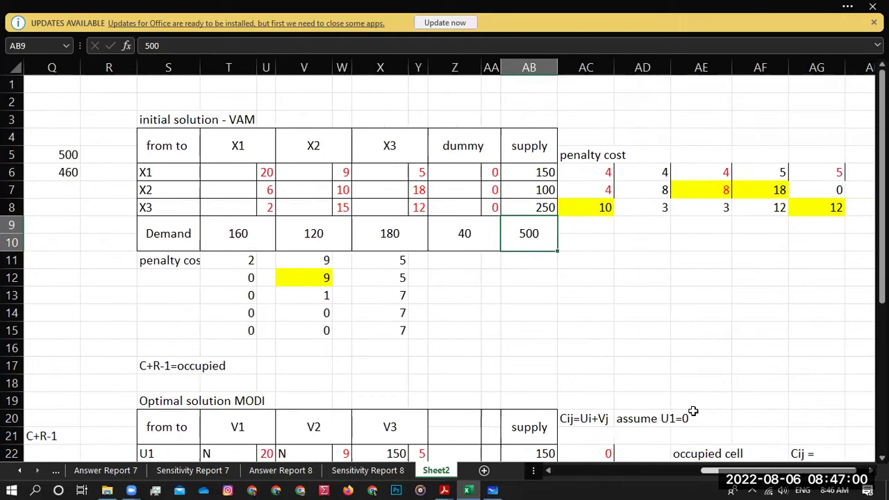
{"action": "left_click", "coordinate": [583, 175]}
{"action": "mouse_move", "coordinate": [583, 175]}
{"action": "left_mouse_down"}
{"action": "mouse_move", "coordinate": [639, 202]}
{"action": "mouse_move", "coordinate": [790, 210]}
{"action": "mouse_move", "coordinate": [792, 220]}
{"action": "left_mouse_up"}
{"action": "key", "text": "Delete"}
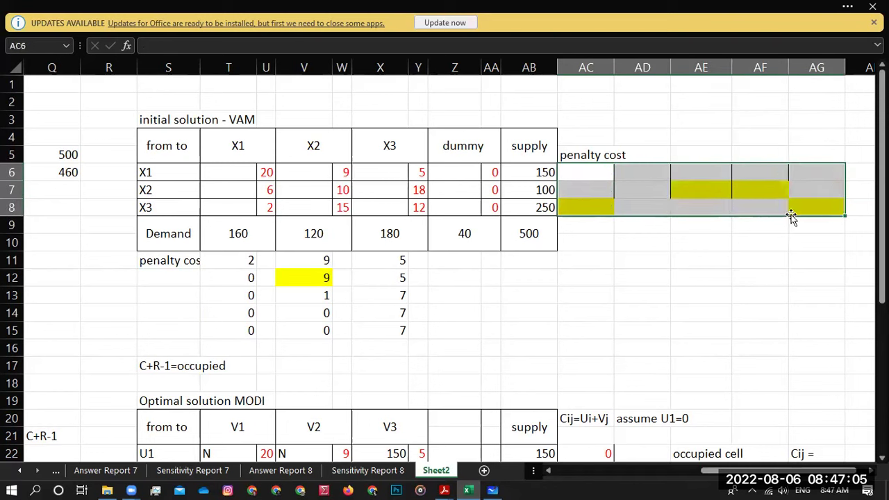
{"action": "right_click", "coordinate": [634, 182]}
{"action": "left_click", "coordinate": [701, 97]}
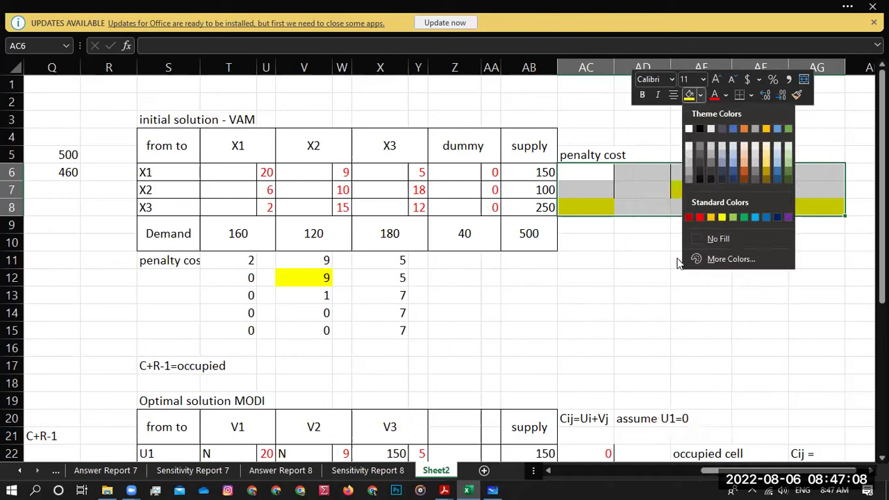
{"action": "key", "text": "Escape"}
- Remove the fill from the old column penalty costs below the VAM table's demand row and delete their values
{"action": "left_click_drag", "start_coordinate": [255, 278], "coordinate": [355, 327]}
{"action": "left_click_drag", "start_coordinate": [273, 261], "coordinate": [383, 333]}
{"action": "right_click", "coordinate": [383, 333]}
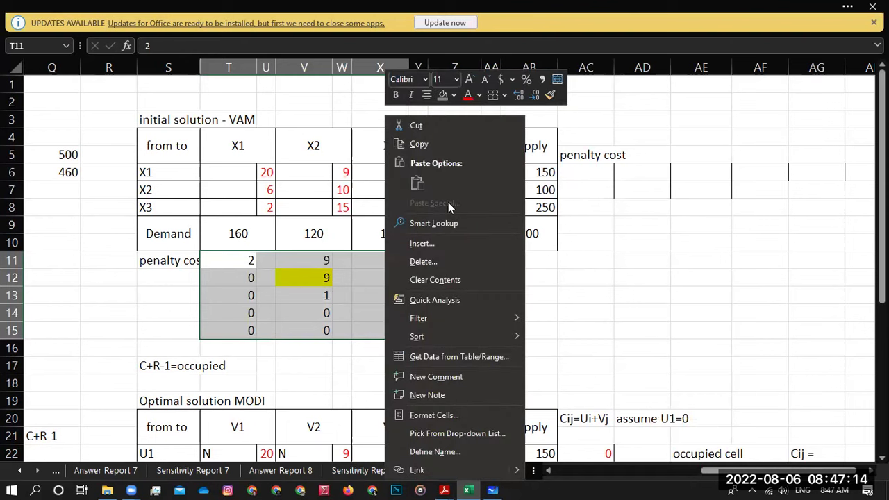
{"action": "left_click", "coordinate": [440, 99]}
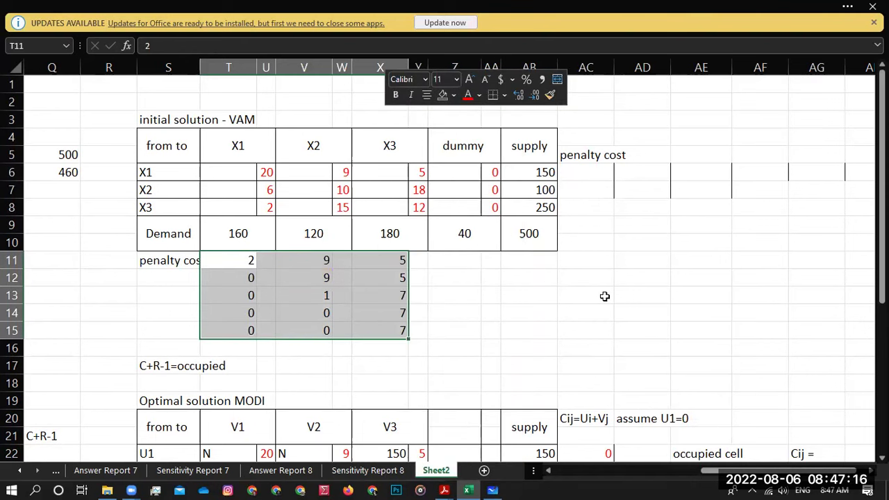
{"action": "key", "text": "Delete"}
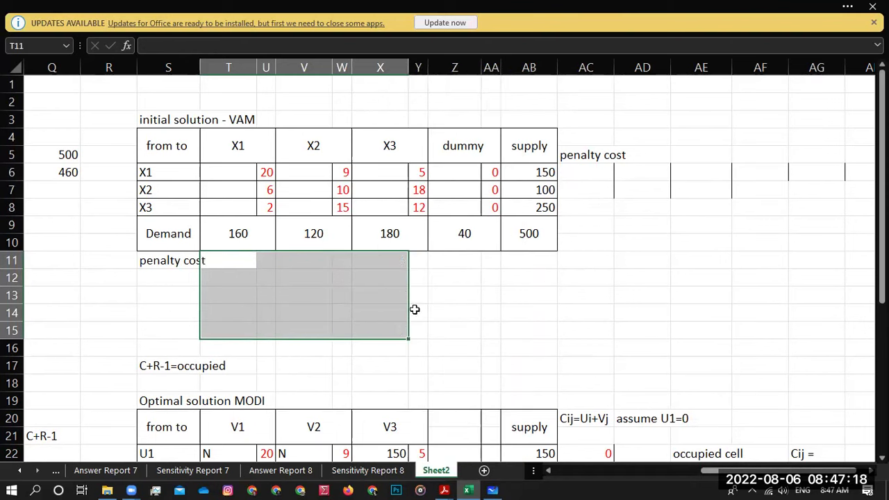
{"action": "left_click", "coordinate": [602, 311]}
- Enter first-round row penalty costs of 5 for X1, 6 for X2 and 2 for X3 beside supply
{"action": "left_click", "coordinate": [573, 171]}
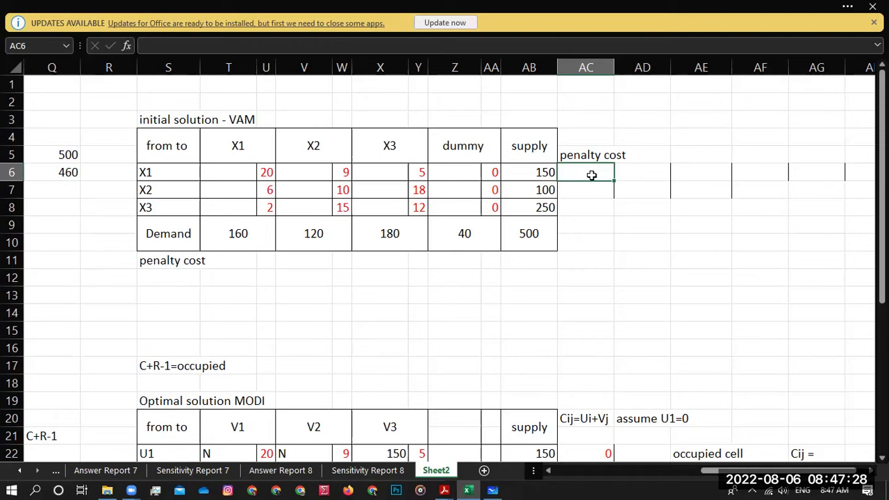
{"action": "type", "text": "5"}
{"action": "key", "text": "Return"}
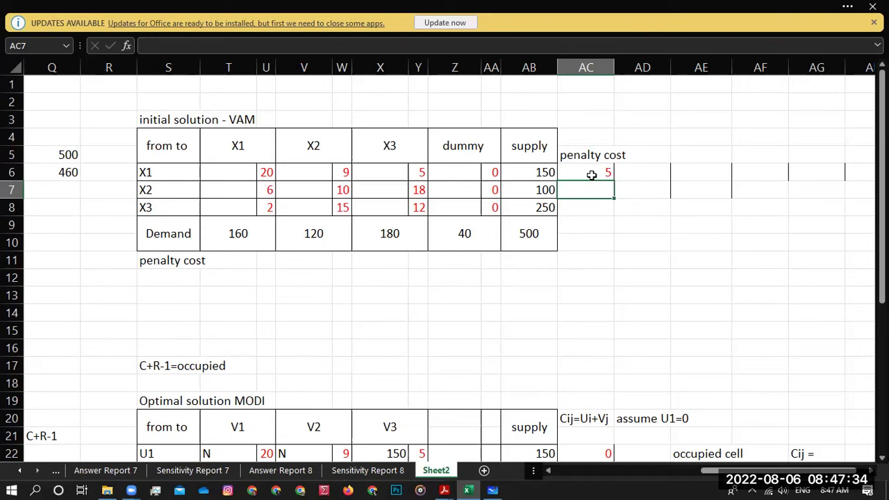
{"action": "type", "text": "6"}
{"action": "key", "text": "Return"}
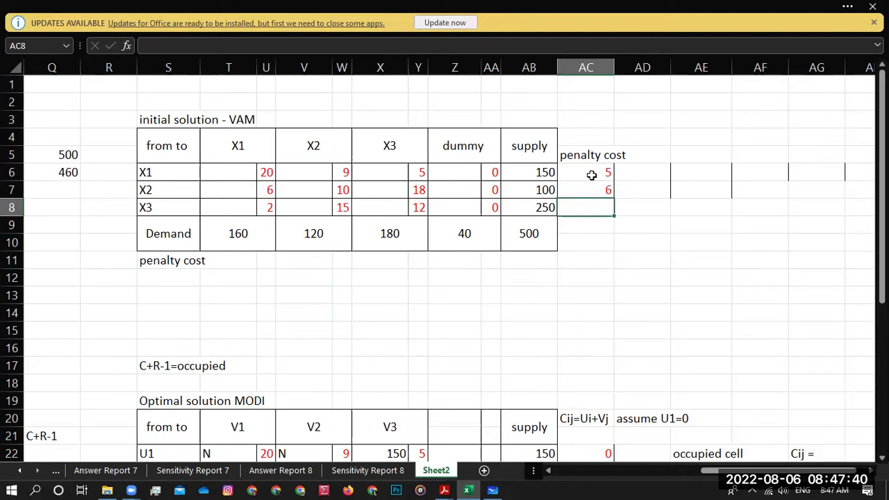
{"action": "type", "text": "2"}
{"action": "key", "text": "Return"}
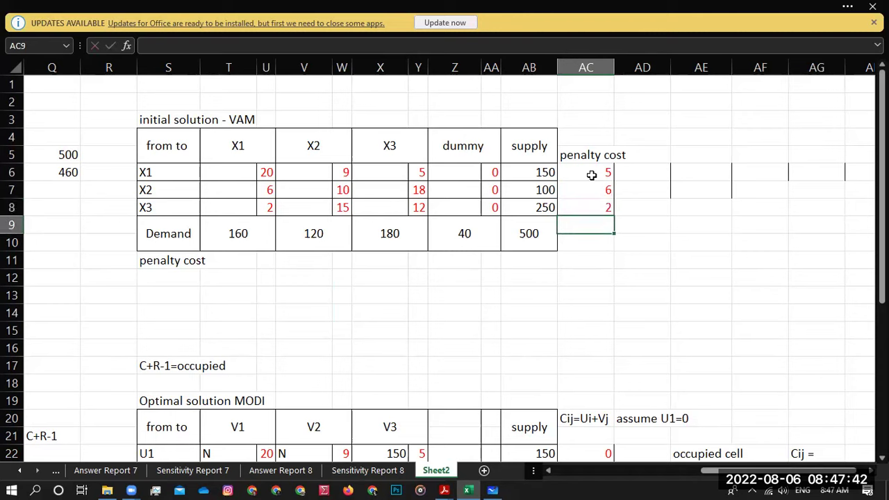
- Enter first-round column penalty costs of 4 for X1, 1 for X2, 7 for X3 and 0 for dummy below demand
{"action": "left_click", "coordinate": [234, 262]}
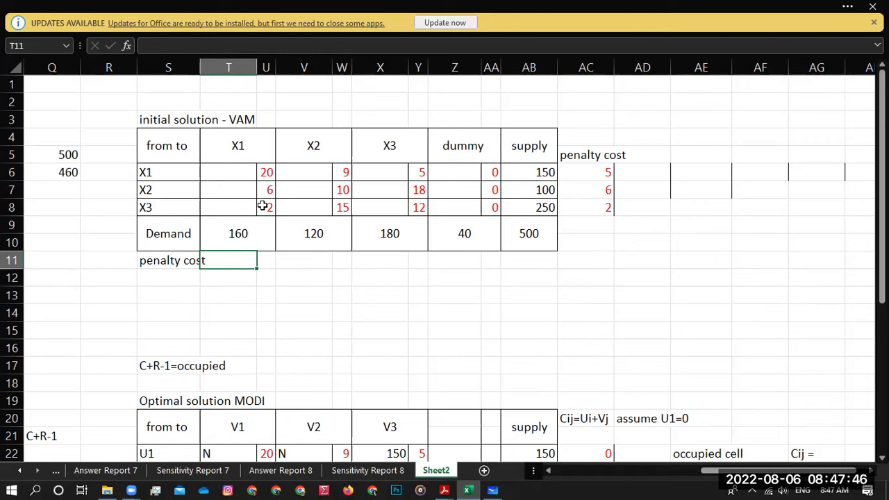
{"action": "type", "text": "4"}
{"action": "key", "text": "Tab"}
{"action": "key", "text": "Tab"}
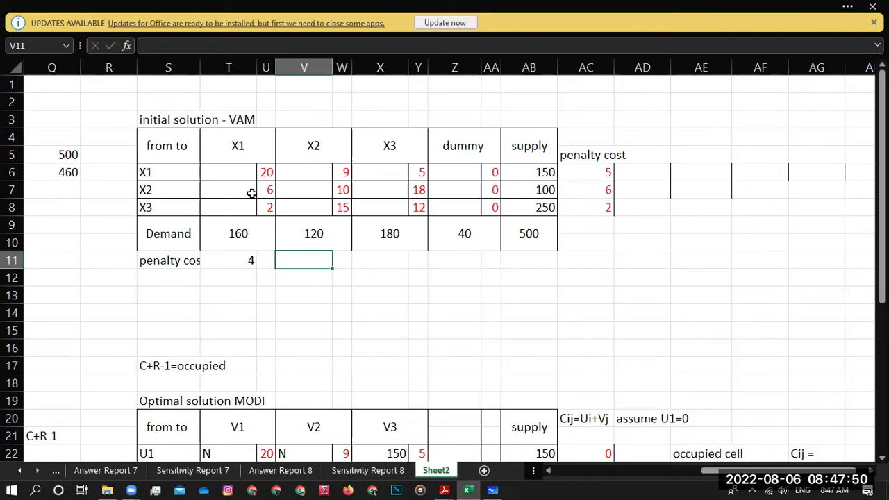
{"action": "type", "text": "1"}
{"action": "key", "text": "Tab"}
{"action": "key", "text": "Tab"}
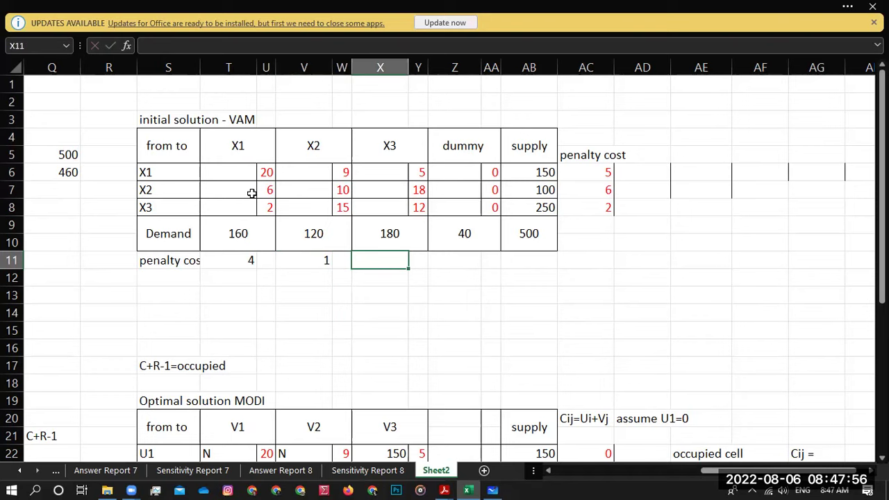
{"action": "type", "text": "7"}
{"action": "key", "text": "Tab"}
{"action": "type", "text": "0"}
{"action": "key", "text": "Tab"}
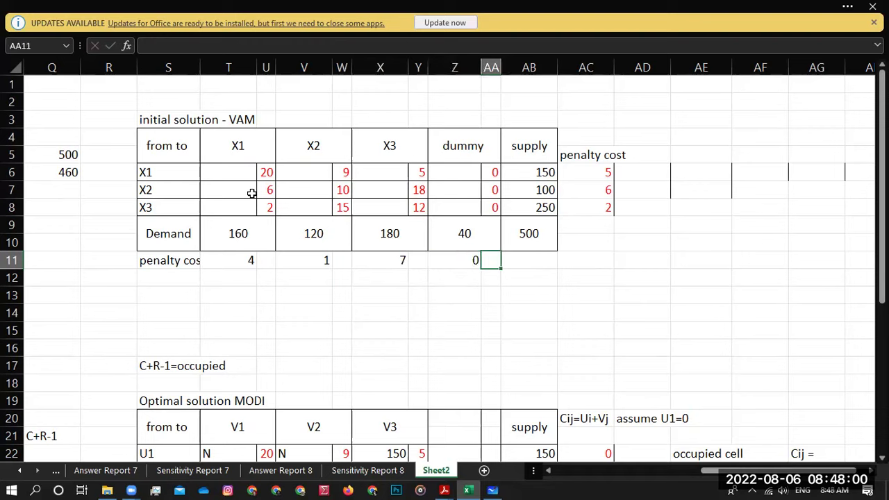
{"action": "key", "text": "Tab"}
{"action": "key", "text": "Tab"}
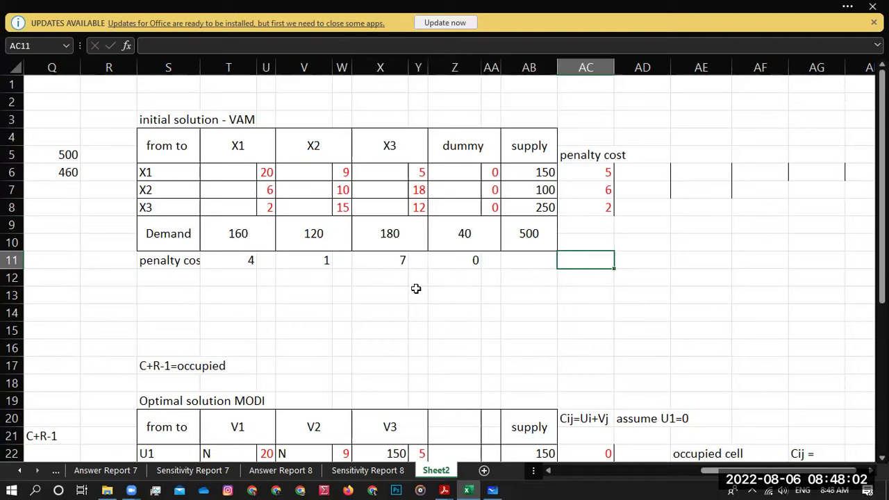
- Highlight the X3 column's first-round penalty cost with yellow fill
{"action": "left_click", "coordinate": [392, 260]}
{"action": "right_click", "coordinate": [393, 259]}
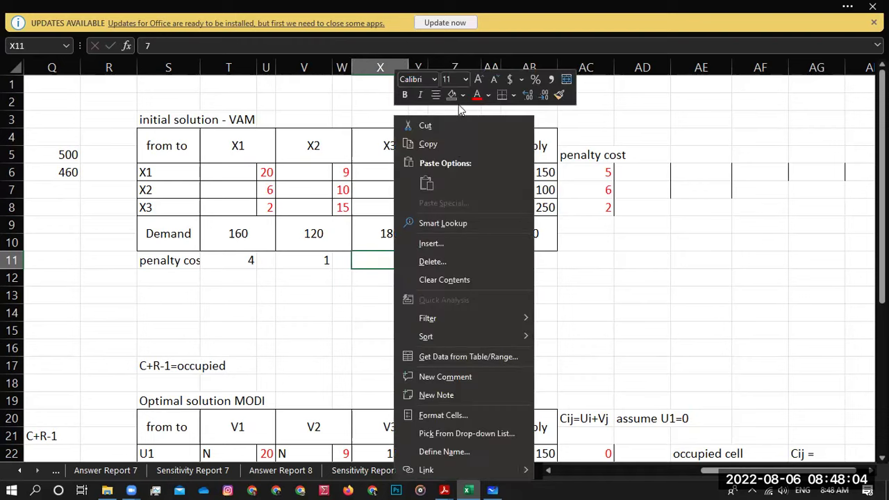
{"action": "left_click", "coordinate": [462, 96]}
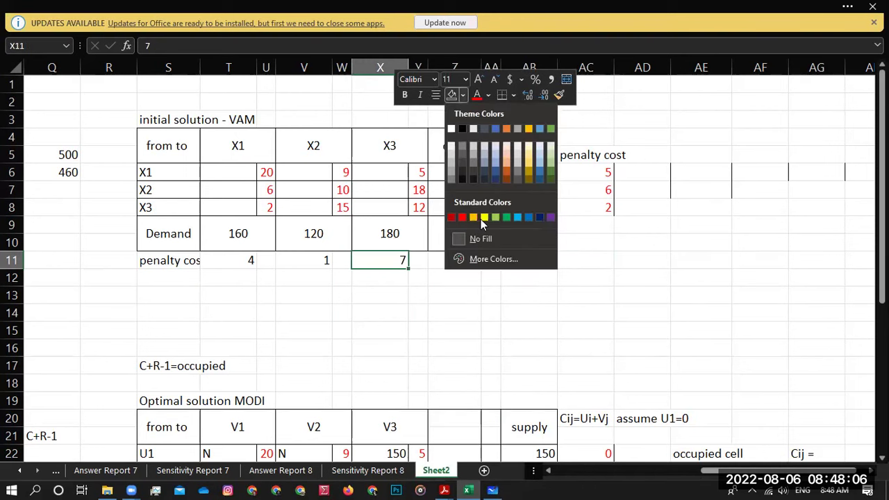
{"action": "left_click", "coordinate": [414, 203]}
- Allocate 150 units from row X1 to column X3, the cell with unit cost 5
{"action": "left_click", "coordinate": [387, 174]}
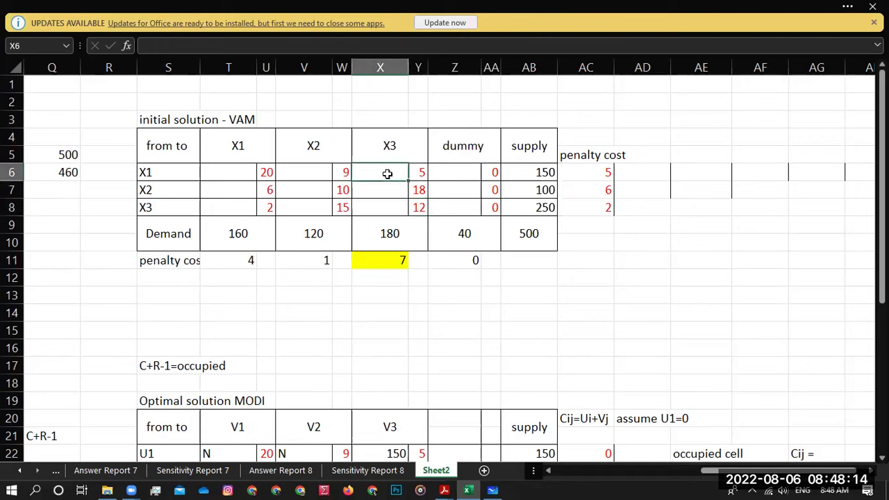
{"action": "type", "text": "150"}
{"action": "key", "text": "Return"}
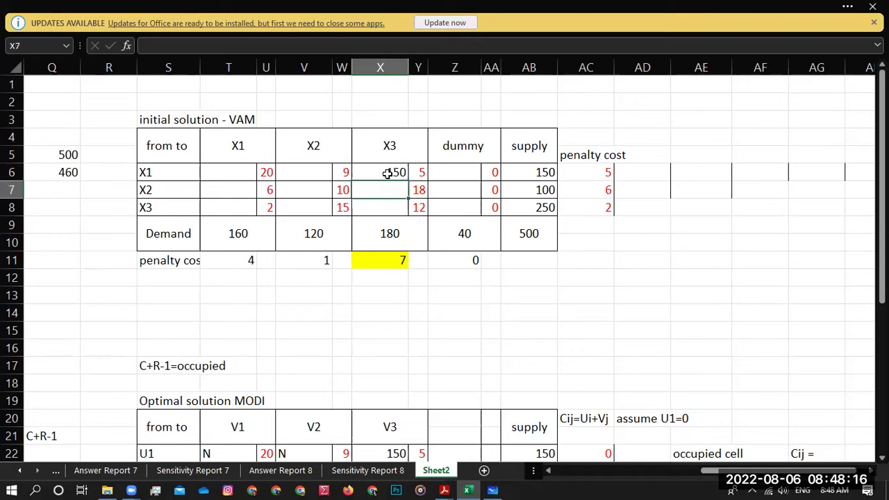
- Mark the dummy, X2 and X1 allocation cells of row X1 with "N"
{"action": "left_click", "coordinate": [458, 175]}
{"action": "type", "text": "N"}
{"action": "key", "text": "Left"}
{"action": "key", "text": "Left"}
{"action": "key", "text": "Left"}
{"action": "key", "text": "Left"}
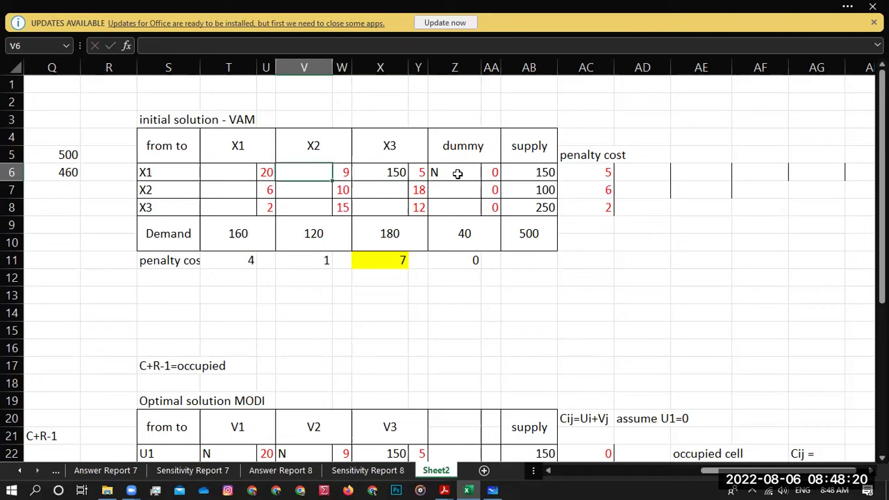
{"action": "type", "text": "N"}
{"action": "key", "text": "Left"}
{"action": "key", "text": "Left"}
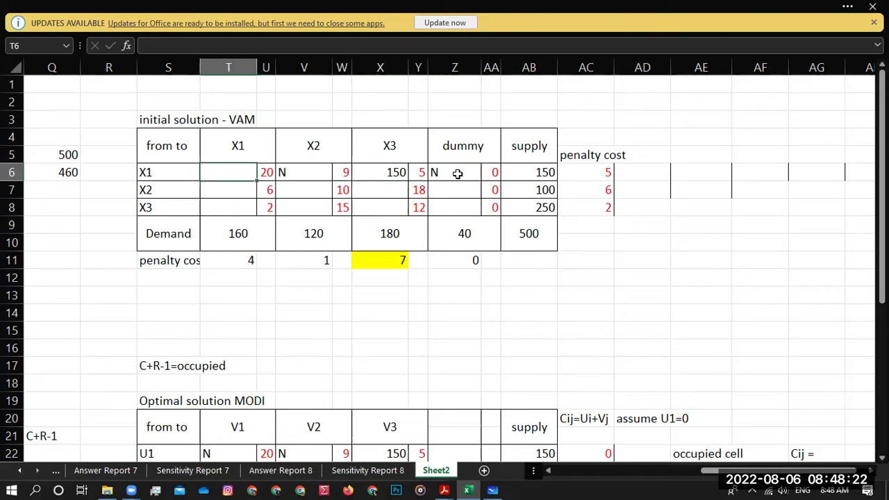
{"action": "type", "text": "N"}
{"action": "left_click", "coordinate": [579, 223]}
{"action": "left_click", "coordinate": [282, 201]}
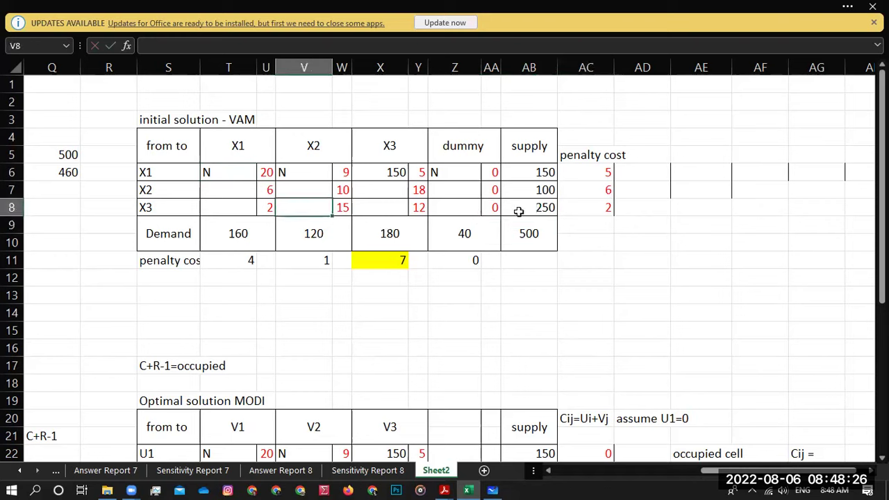
- Enter second-round row penalty costs of 0 for X1, 6 for X2 and 2 for X3 in the next penalty column
{"action": "left_click", "coordinate": [650, 166]}
{"action": "type", "text": "0"}
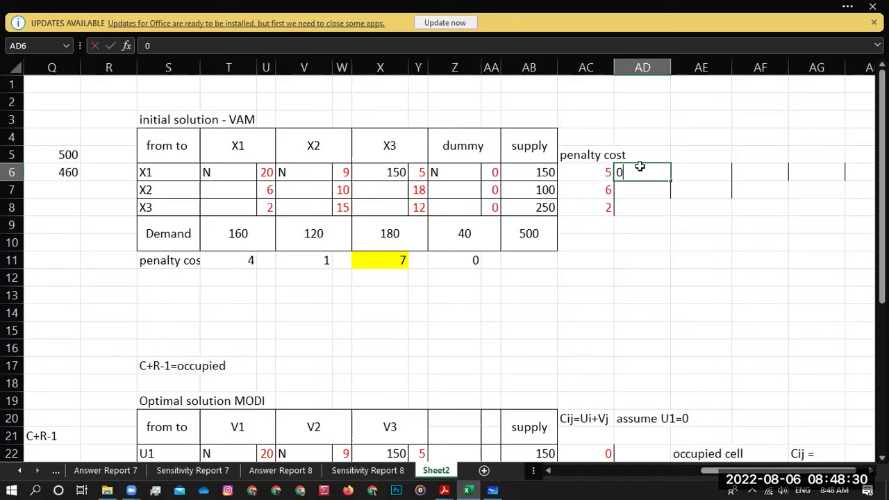
{"action": "key", "text": "Return"}
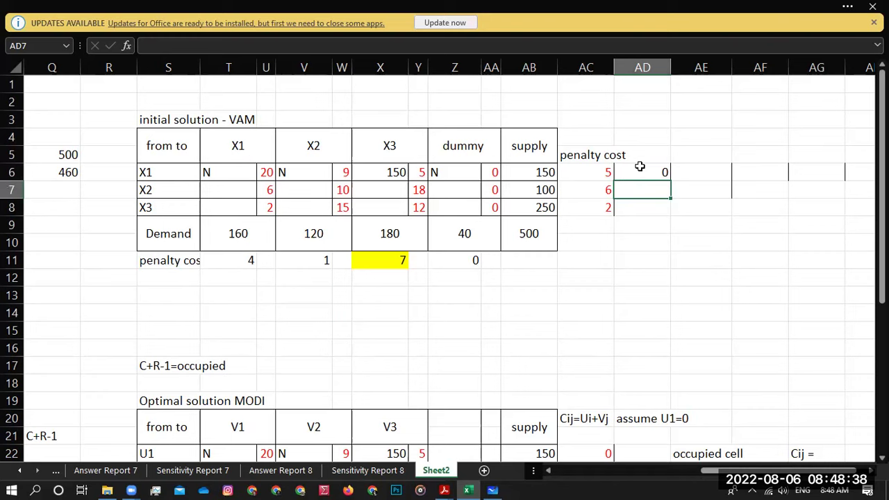
{"action": "type", "text": "6"}
{"action": "key", "text": "Return"}
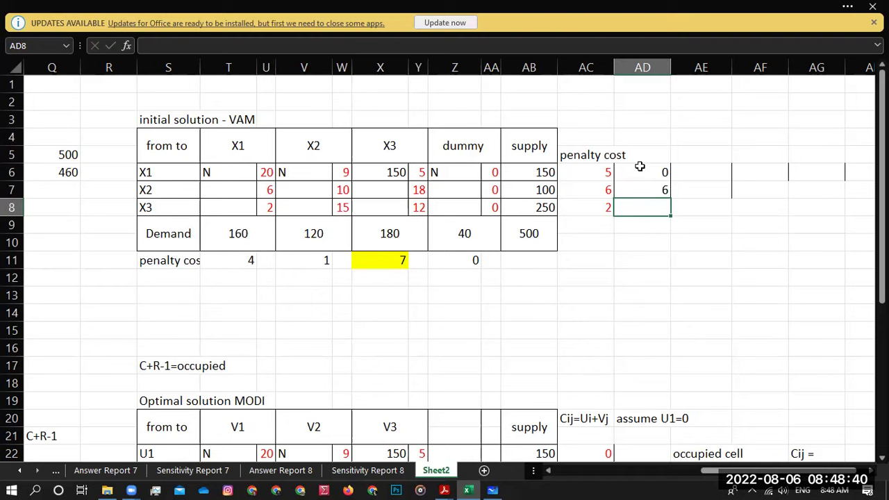
{"action": "type", "text": "2"}
{"action": "key", "text": "Return"}
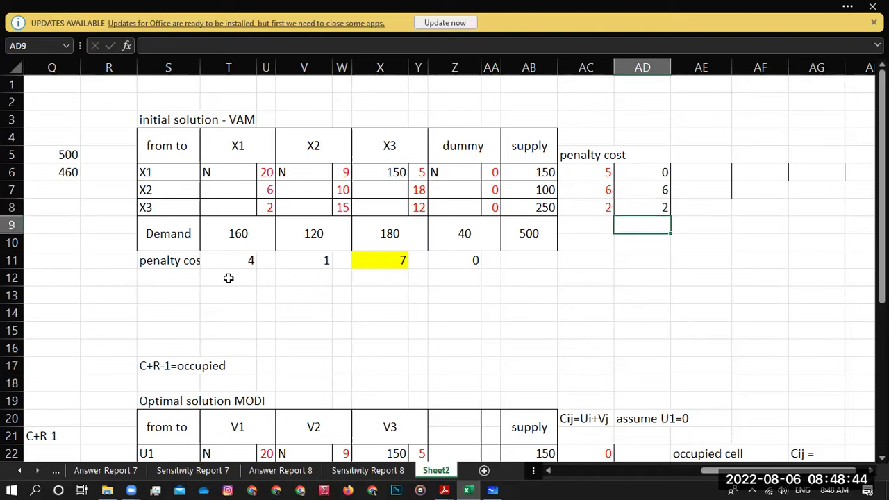
- Enter second-round column penalty costs of 4 for X1, 5 for X2 and 6 for X3 beneath the first-round values
{"action": "left_click", "coordinate": [241, 281]}
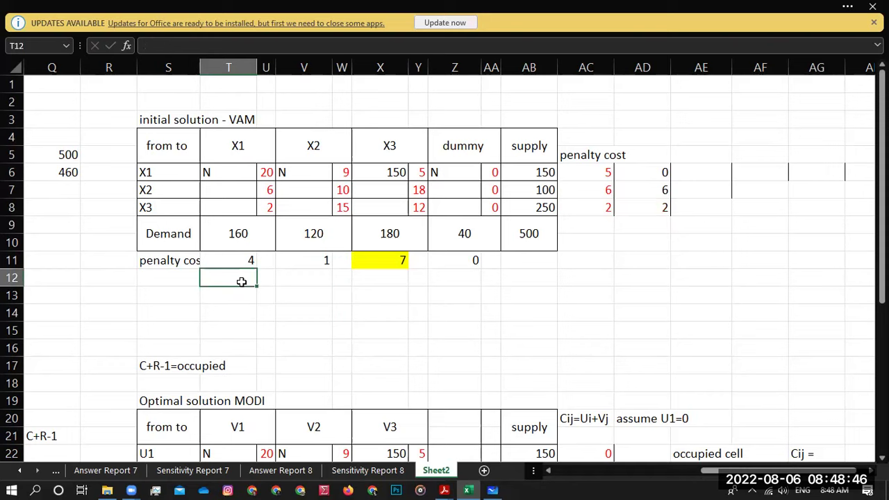
{"action": "type", "text": "4"}
{"action": "key", "text": "Tab"}
{"action": "key", "text": "Tab"}
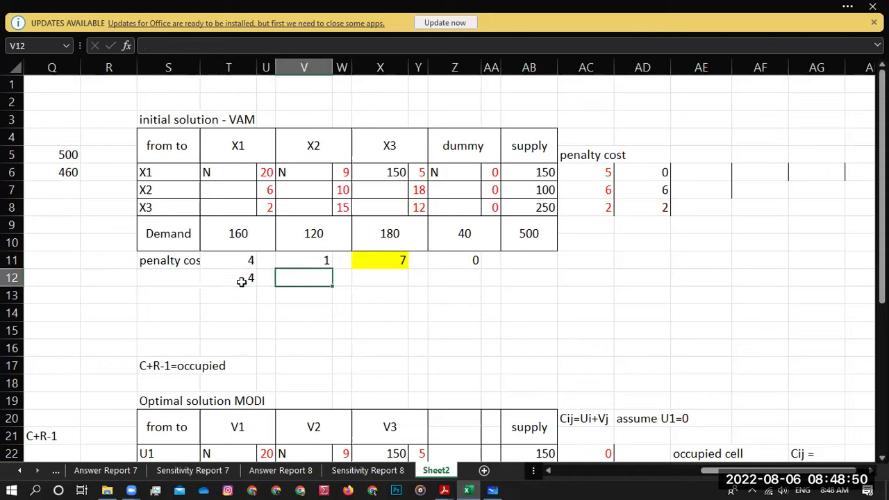
{"action": "type", "text": "5"}
{"action": "key", "text": "Tab"}
{"action": "key", "text": "Tab"}
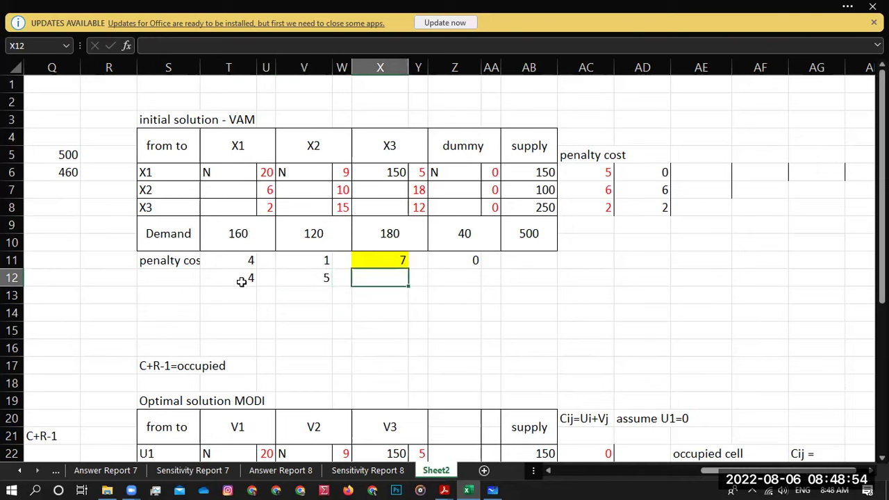
{"action": "type", "text": "6"}
{"action": "key", "text": "Tab"}
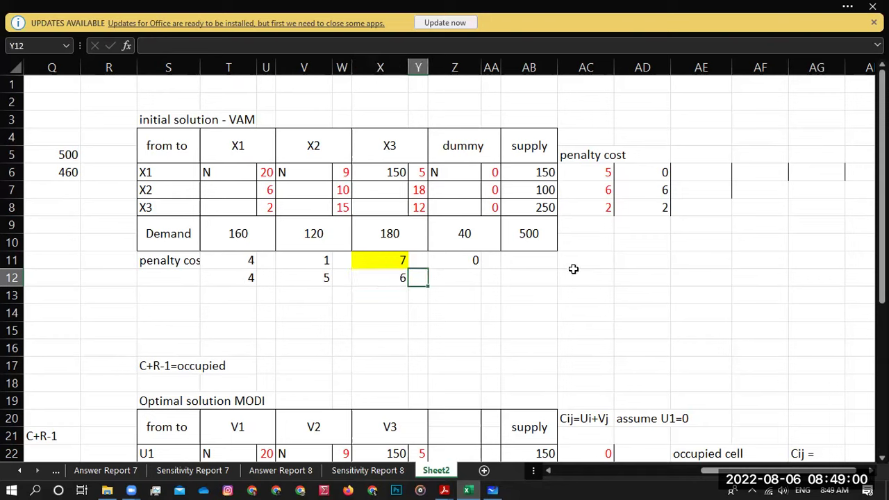
- Highlight row X2's second-round penalty cost with yellow fill
{"action": "left_click", "coordinate": [629, 190]}
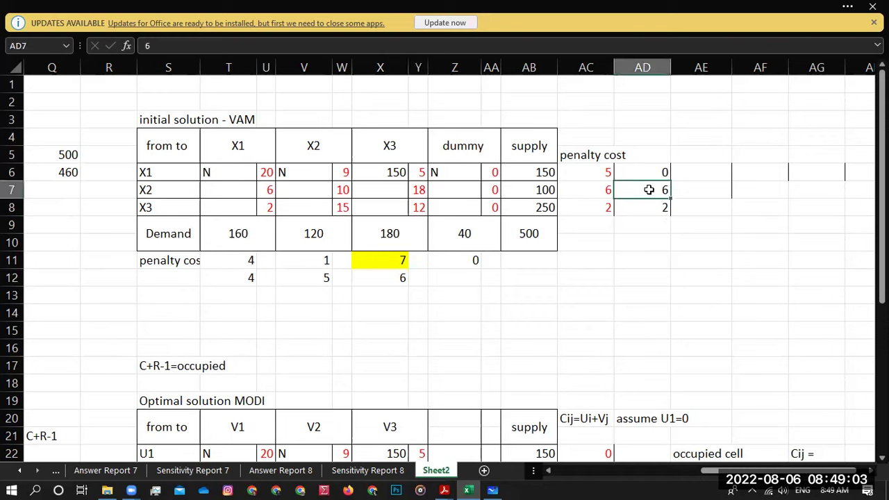
{"action": "right_click", "coordinate": [626, 192]}
{"action": "left_click", "coordinate": [684, 94]}
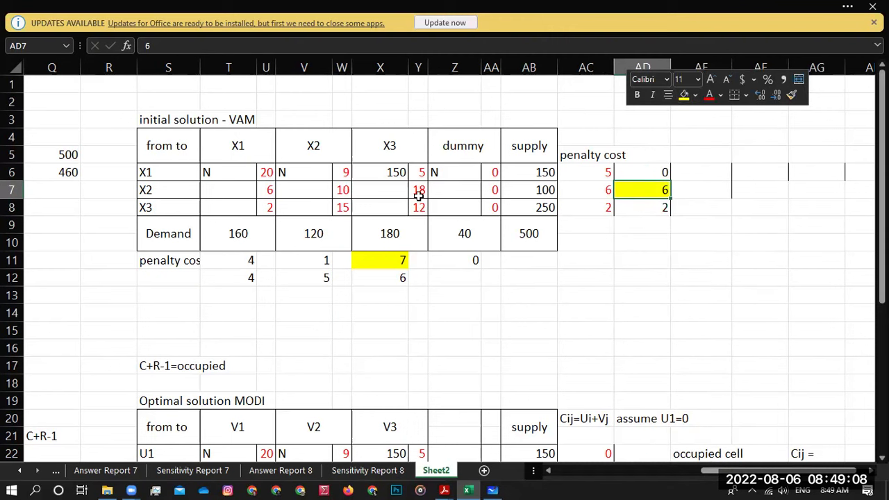
- Allocate 100 units from row X2 to column X1, the cell with unit cost 6
{"action": "left_click", "coordinate": [227, 195]}
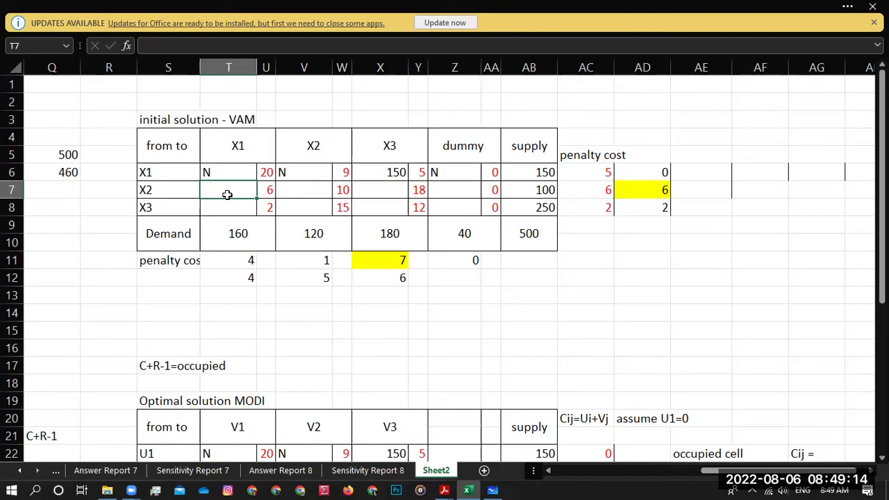
{"action": "type", "text": "100"}
{"action": "key", "text": "Right"}
{"action": "key", "text": "Right"}
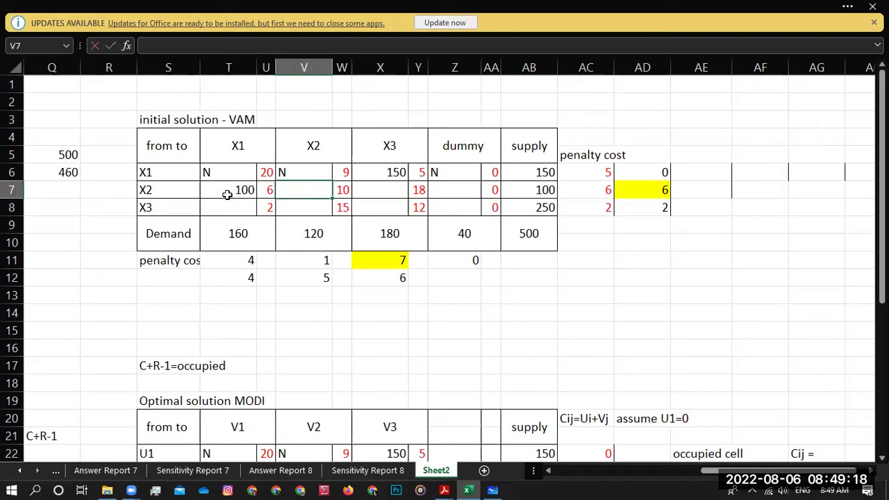
- Mark the X2, X3 and dummy allocation cells of row X2 with "N"
{"action": "type", "text": "N"}
{"action": "key", "text": "Right"}
{"action": "key", "text": "Right"}
{"action": "type", "text": "N"}
{"action": "key", "text": "Right"}
{"action": "key", "text": "Right"}
{"action": "type", "text": "N"}
{"action": "key", "text": "Right"}
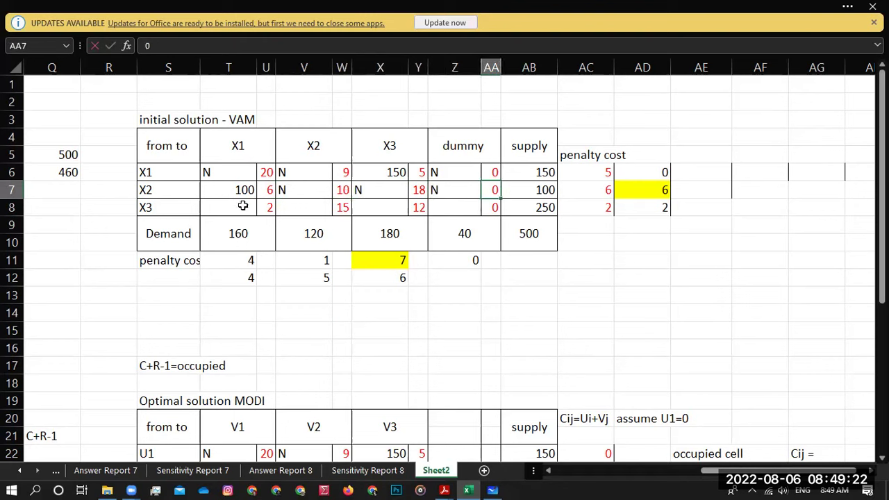
{"action": "left_click", "coordinate": [300, 221]}
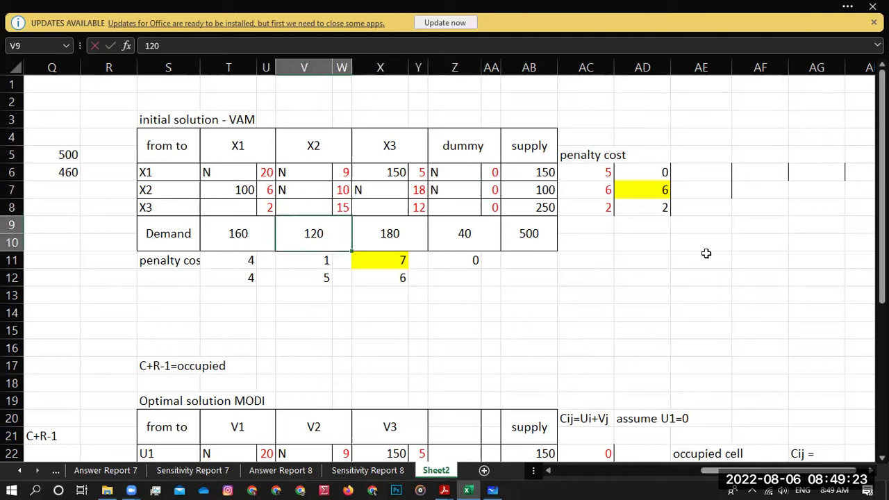
- Enter third-round row penalty costs of 0 for X1, 0 for X2 and 2 for X3 in the next penalty column
{"action": "left_click", "coordinate": [699, 169]}
{"action": "type", "text": "0"}
{"action": "key", "text": "Return"}
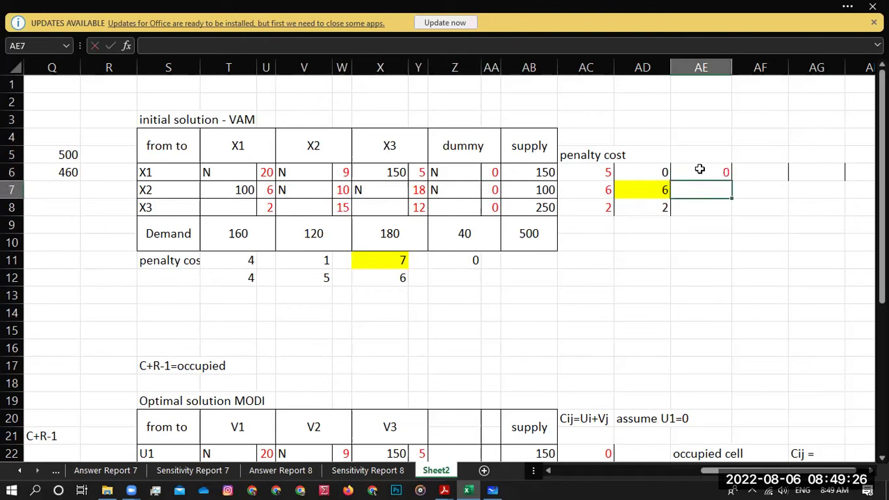
{"action": "type", "text": "0"}
{"action": "key", "text": "Return"}
{"action": "type", "text": "0"}
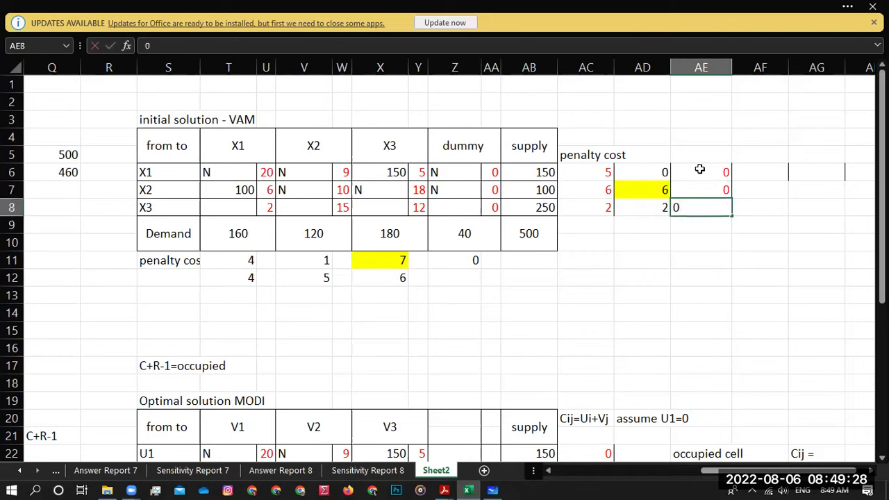
{"action": "key", "text": "BackSpace"}
{"action": "type", "text": "2"}
{"action": "key", "text": "Return"}
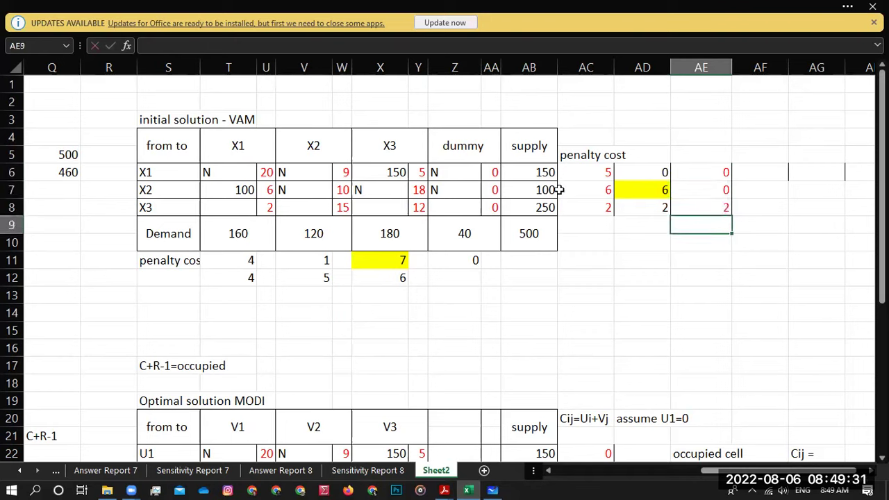
- Enter third-round column penalty costs of 2 for X1, 15 for X2, 12 for X3 and 0 for the dummy
{"action": "left_click", "coordinate": [236, 299]}
{"action": "type", "text": "2"}
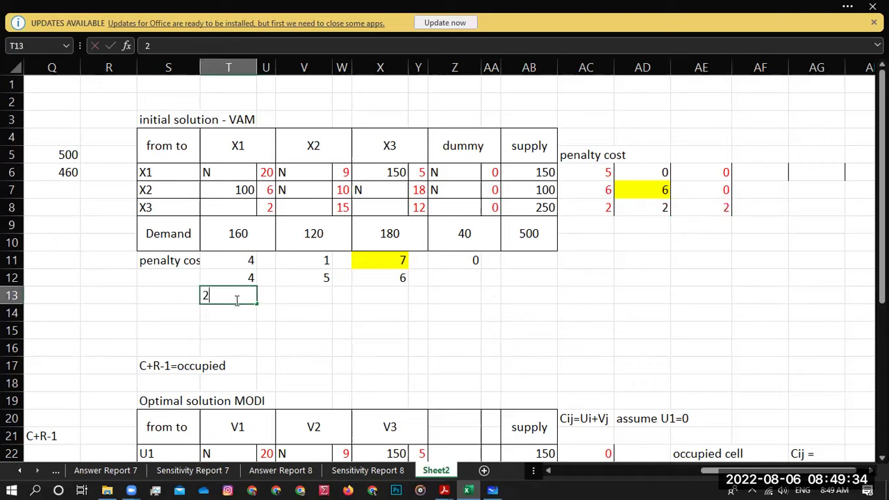
{"action": "key", "text": "Right"}
{"action": "key", "text": "Right"}
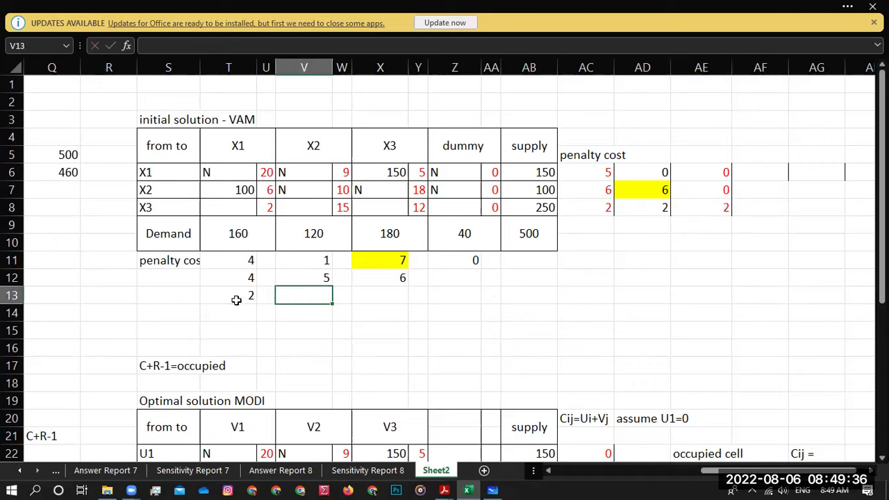
{"action": "type", "text": "15"}
{"action": "key", "text": "Right"}
{"action": "key", "text": "Right"}
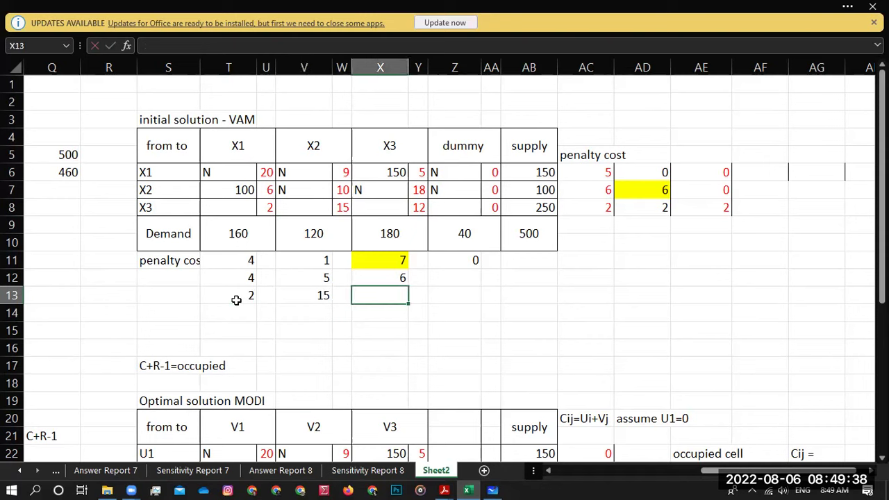
{"action": "type", "text": "12"}
{"action": "key", "text": "Right"}
{"action": "key", "text": "Right"}
{"action": "type", "text": "0"}
{"action": "key", "text": "Return"}
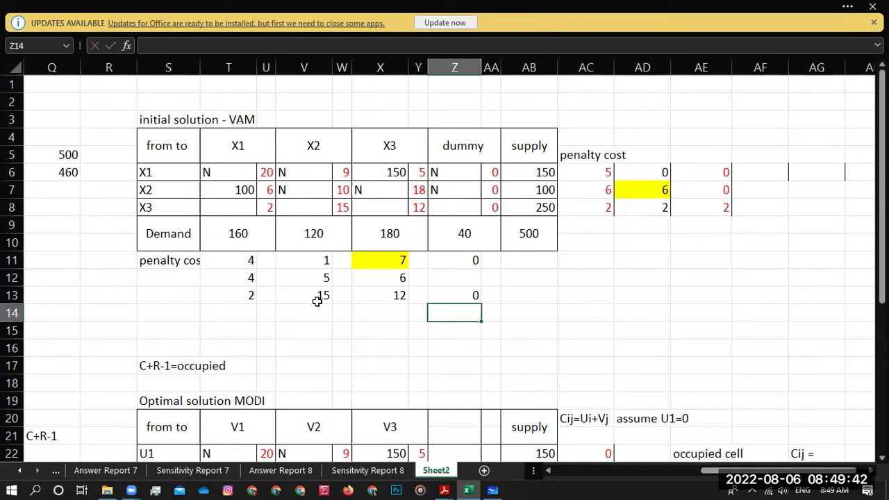
- Highlight column X2's third-round penalty cost with yellow fill
{"action": "left_click", "coordinate": [315, 297]}
{"action": "right_click", "coordinate": [314, 297]}
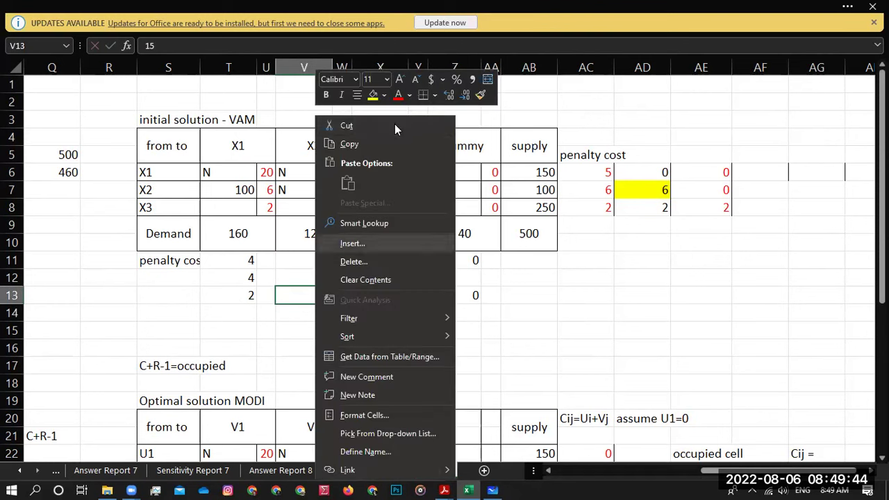
{"action": "left_click", "coordinate": [373, 94]}
- Allocate 120 units from row X3 to column X2, the cell with unit cost 15
{"action": "left_click", "coordinate": [323, 204]}
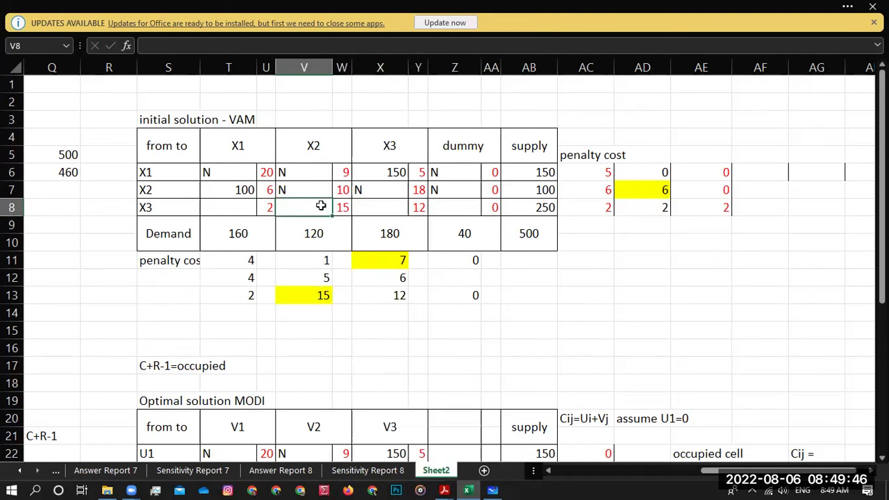
{"action": "type", "text": "120"}
{"action": "key", "text": "Return"}
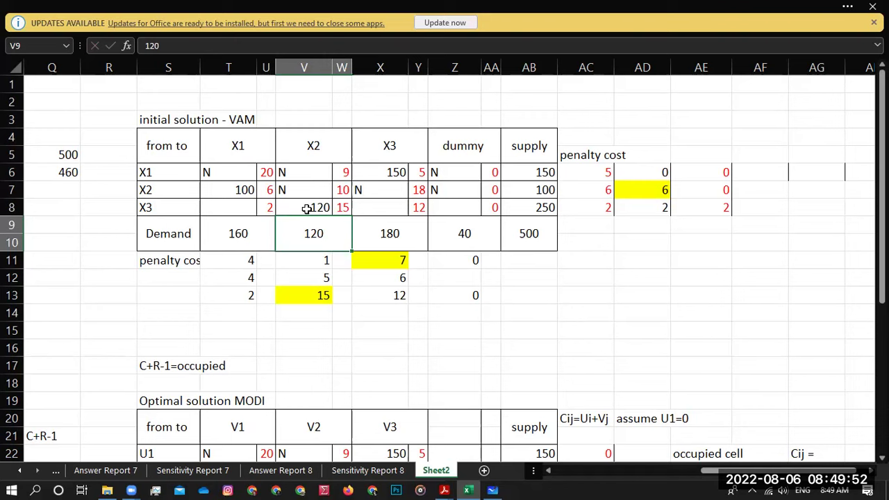
- Enter fourth-round row penalty costs of 0 for X1, 0 for X2 and 2 for X3 in the next penalty column
{"action": "left_click", "coordinate": [747, 174]}
{"action": "type", "text": "0"}
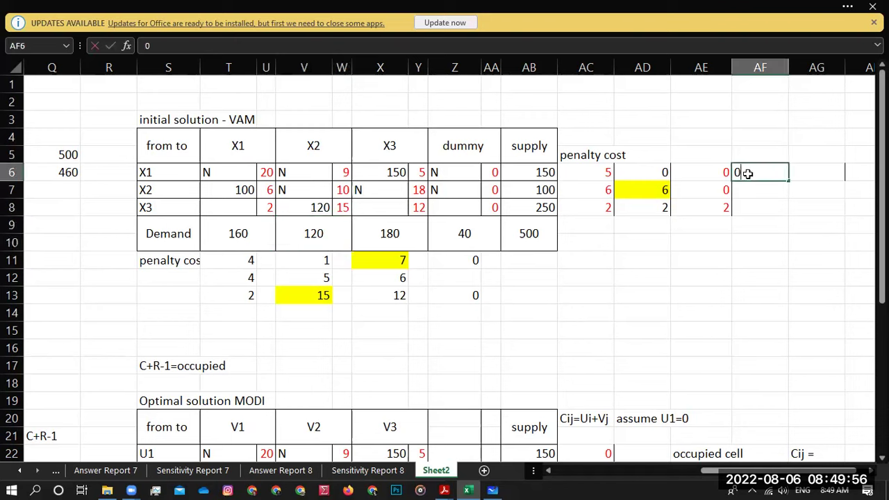
{"action": "key", "text": "Return"}
{"action": "type", "text": "0"}
{"action": "key", "text": "Return"}
{"action": "type", "text": "0"}
{"action": "type", "text": "2"}
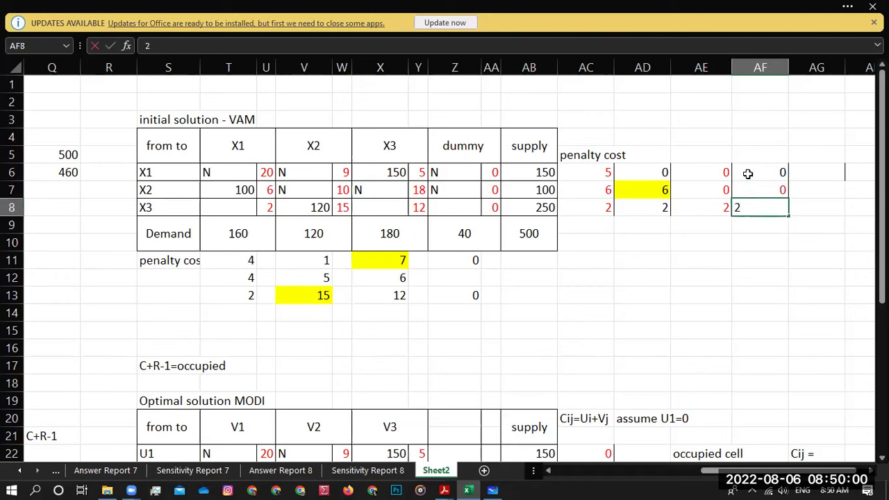
{"action": "key", "text": "Return"}
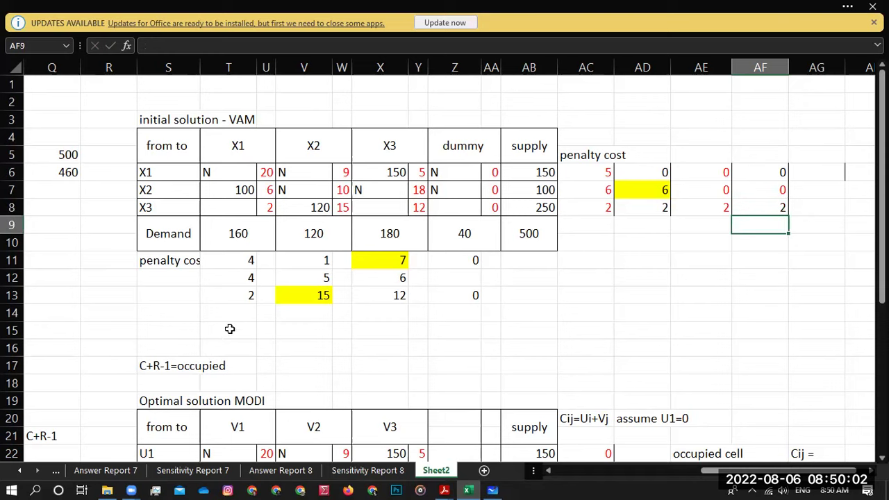
- Enter fourth-round column penalty costs of 2 for X1, 0 for X2 and 12 for X3 beneath the third-round values
{"action": "left_click", "coordinate": [234, 312]}
{"action": "type", "text": "2"}
{"action": "key", "text": "Tab"}
{"action": "key", "text": "Tab"}
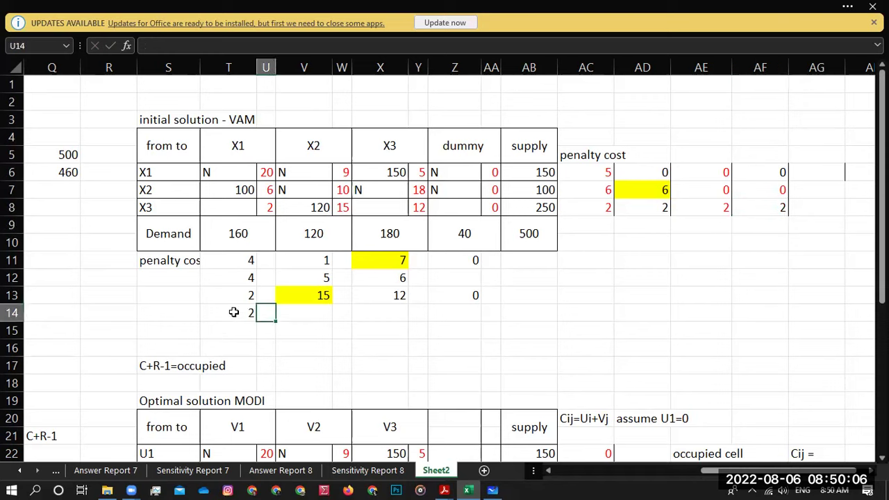
{"action": "type", "text": "0"}
{"action": "key", "text": "Tab"}
{"action": "key", "text": "Tab"}
{"action": "type", "text": "12"}
{"action": "key", "text": "Return"}
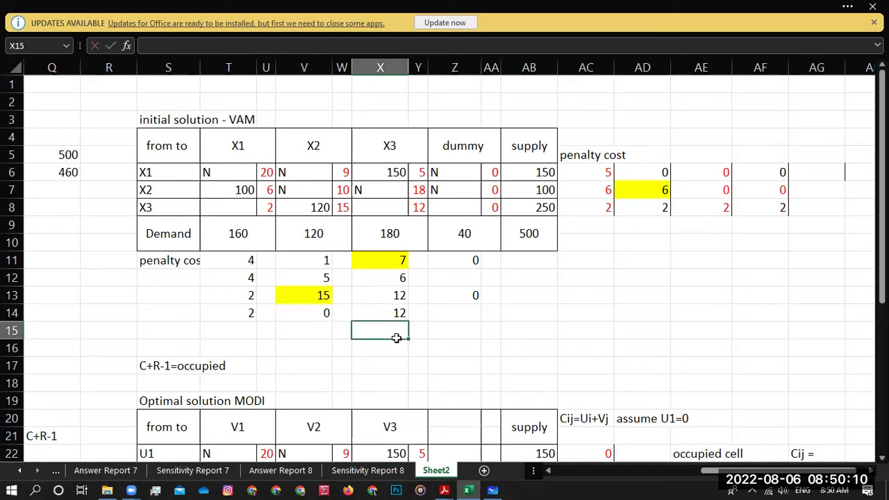
- Highlight column X3's fourth-round penalty cost with yellow fill
{"action": "left_click", "coordinate": [378, 314]}
{"action": "right_click", "coordinate": [378, 314]}
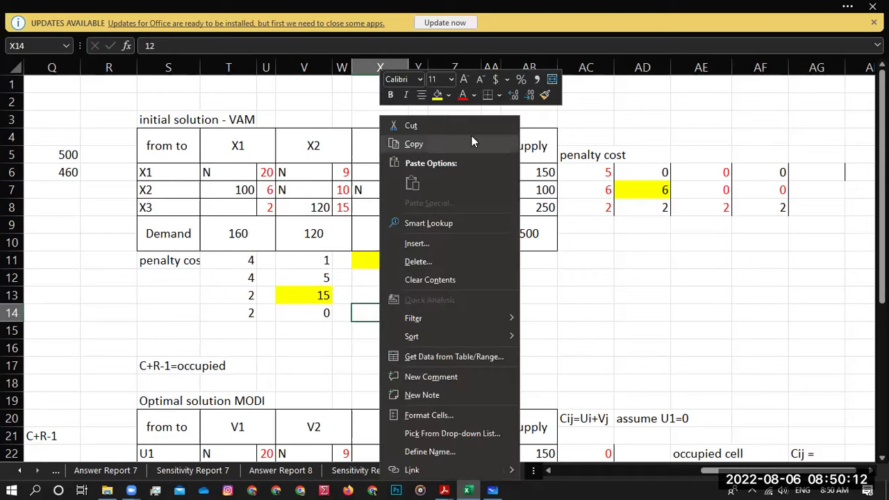
{"action": "left_click", "coordinate": [437, 97]}
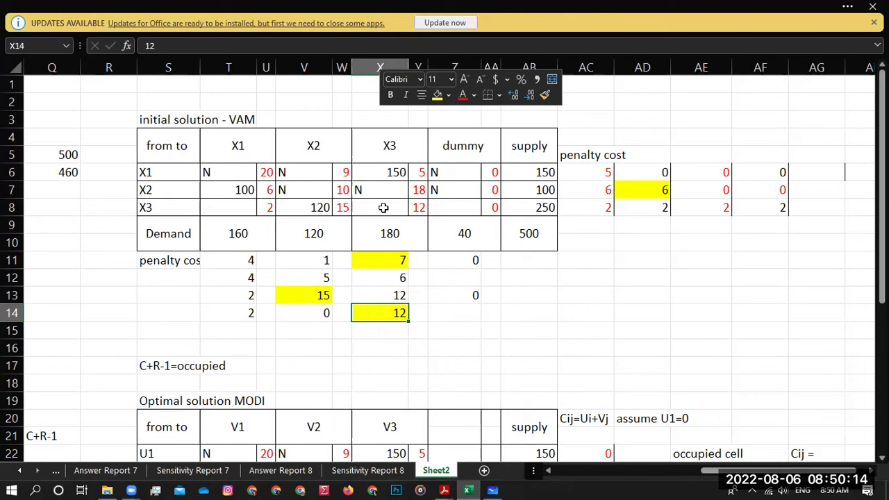
- Allocate 30 units from row X3 to column X3, the cell with unit cost 12
{"action": "left_click", "coordinate": [382, 207]}
{"action": "type", "text": "180"}
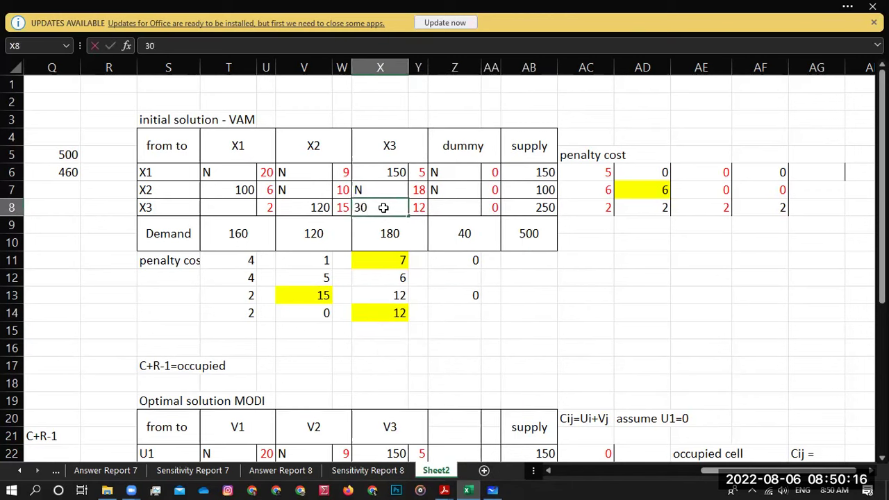
{"action": "key", "text": "Return"}
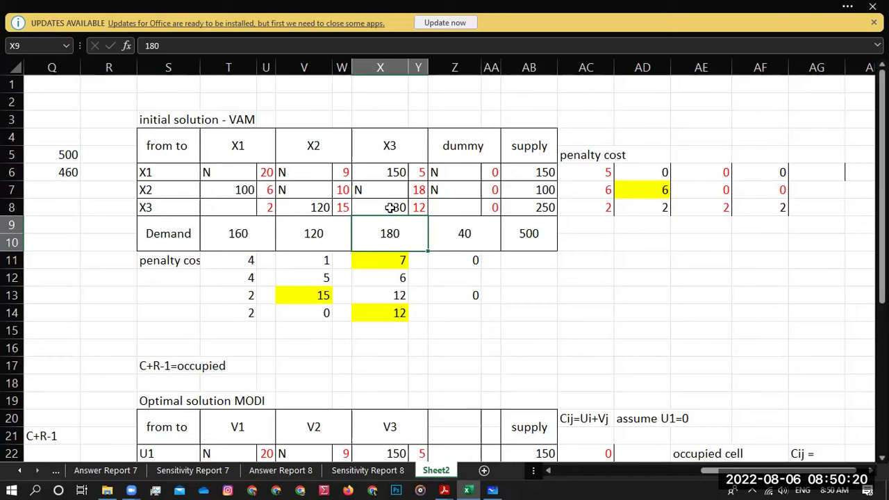
- Enter fifth-round row penalty costs of 0 for X1, 0 for X2 and 2 for X3 in the next penalty column
{"action": "left_click", "coordinate": [810, 169]}
{"action": "type", "text": "0"}
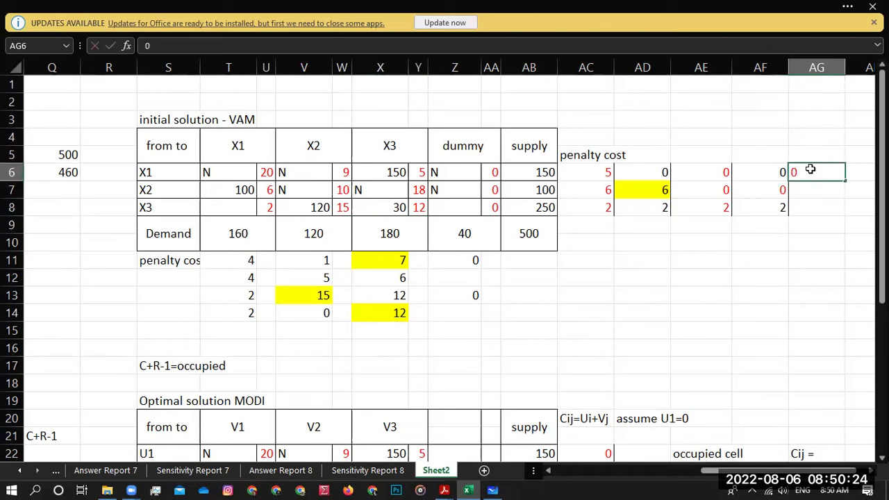
{"action": "key", "text": "Return"}
{"action": "key", "text": "Return"}
{"action": "key", "text": "Up"}
{"action": "type", "text": "0"}
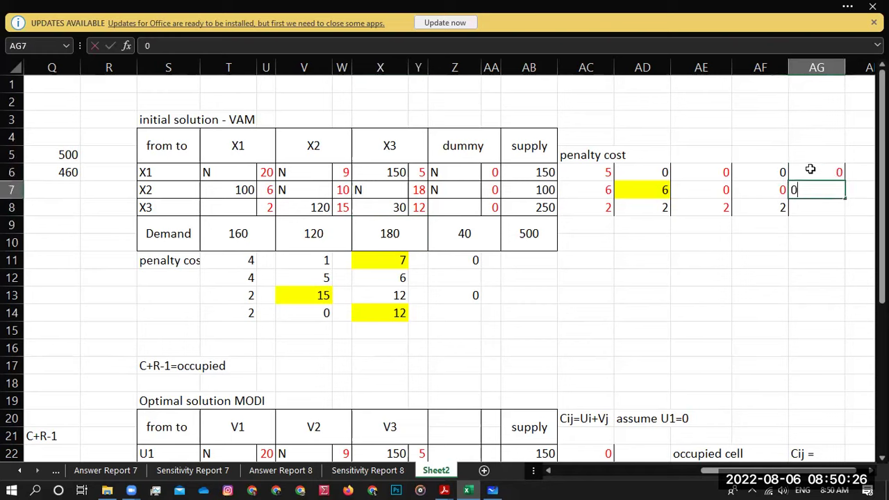
{"action": "key", "text": "Return"}
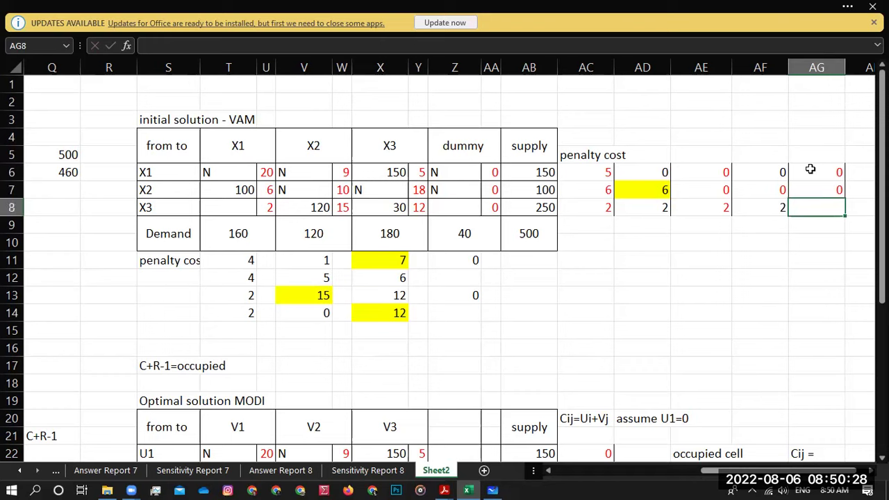
{"action": "type", "text": "2"}
{"action": "key", "text": "Return"}
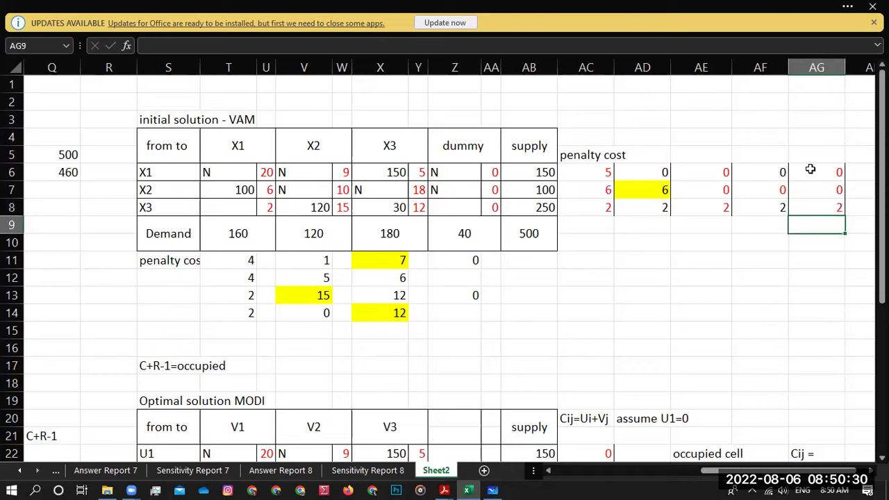
- Enter fifth-round column penalty costs of 2 for X1, 0 for X2, 0 for X3 and 0 for dummy beneath the fourth-round values
{"action": "left_click", "coordinate": [235, 334]}
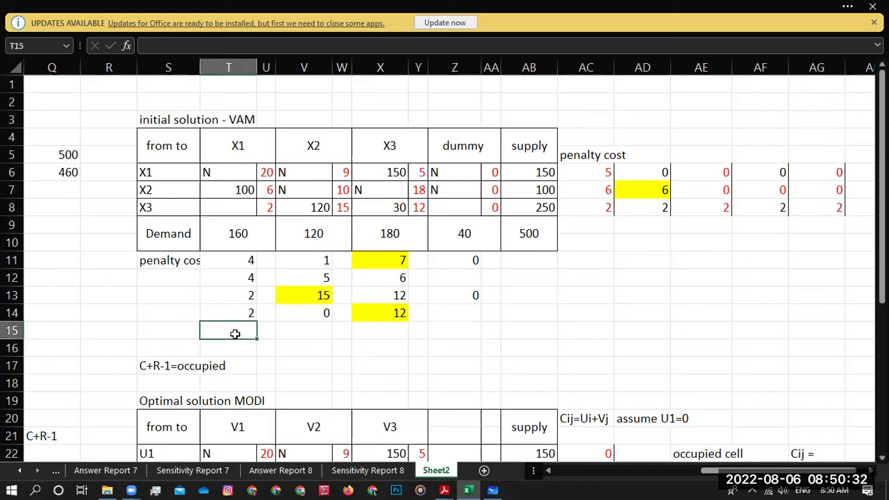
{"action": "type", "text": "2"}
{"action": "key", "text": "Tab"}
{"action": "key", "text": "Tab"}
{"action": "type", "text": "0"}
{"action": "key", "text": "Tab"}
{"action": "key", "text": "Tab"}
{"action": "type", "text": "0"}
{"action": "key", "text": "Tab"}
{"action": "key", "text": "Tab"}
{"action": "type", "text": "0"}
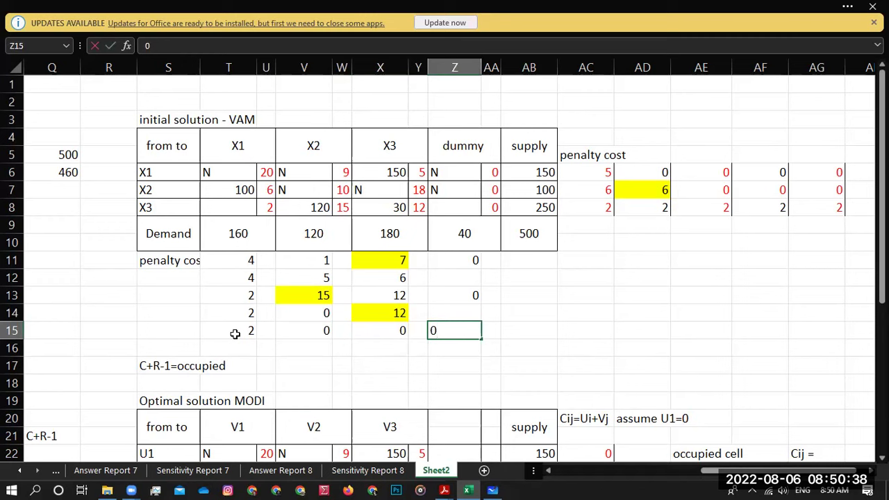
- Fill in the dummy column's missing fourth-round penalty cost as 0
{"action": "key", "text": "Up"}
{"action": "type", "text": "0"}
{"action": "left_click", "coordinate": [564, 387]}
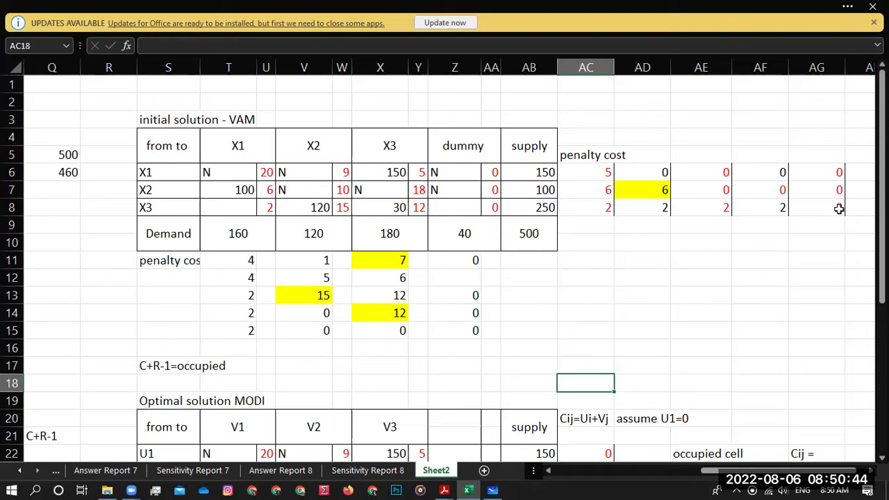
- Highlight column X1's fifth-round penalty cost with yellow fill
{"action": "left_click", "coordinate": [839, 208]}
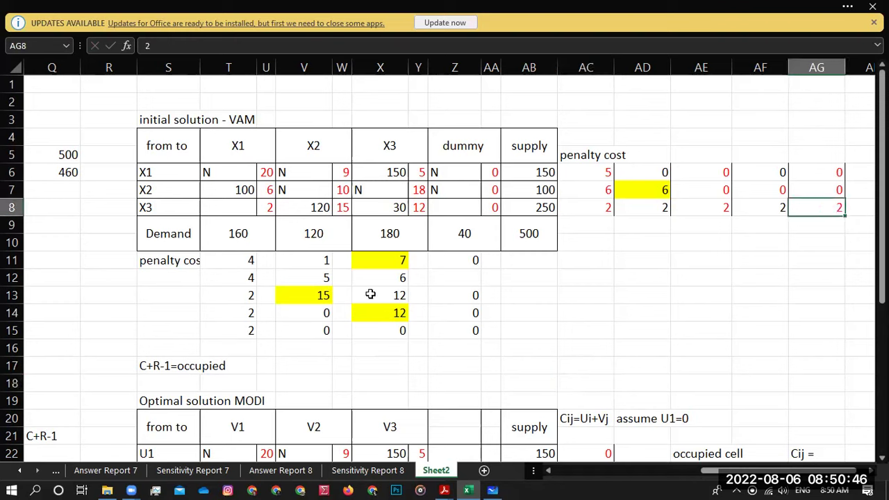
{"action": "left_click", "coordinate": [248, 332]}
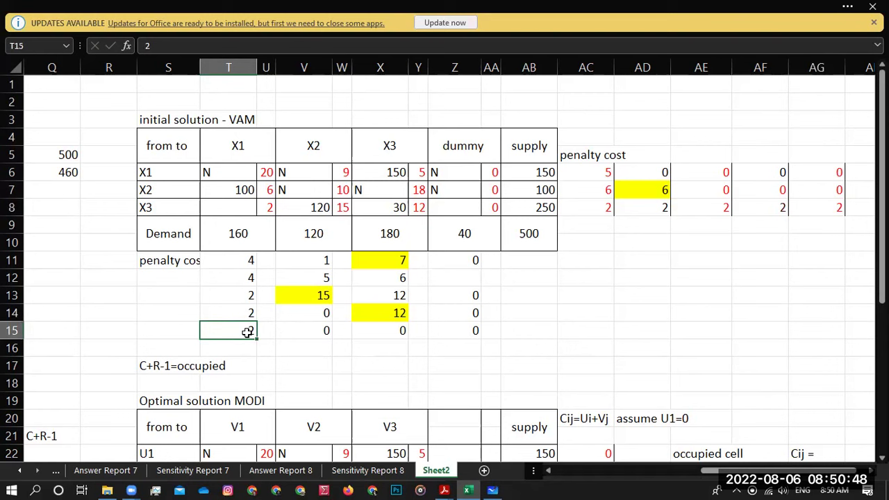
{"action": "right_click", "coordinate": [248, 331]}
{"action": "left_click", "coordinate": [305, 96]}
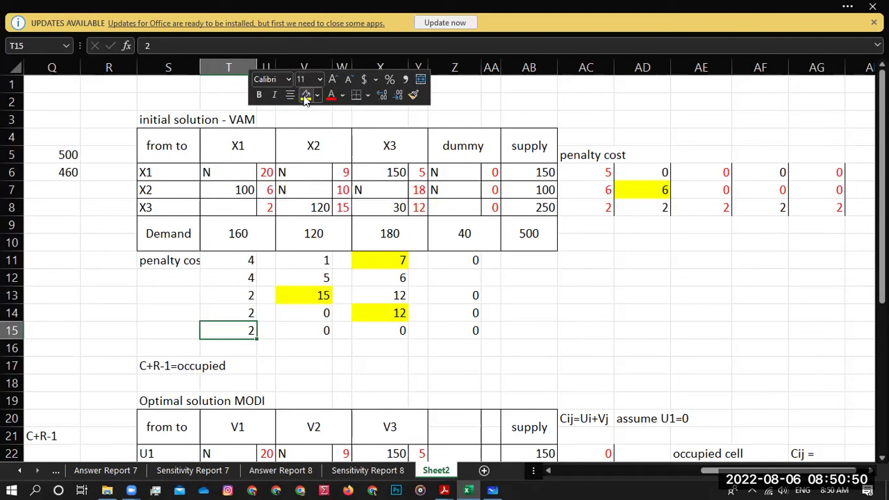
- Allocate 60 units from row X3 to column X1, the cell with unit cost 2
{"action": "left_click", "coordinate": [242, 205]}
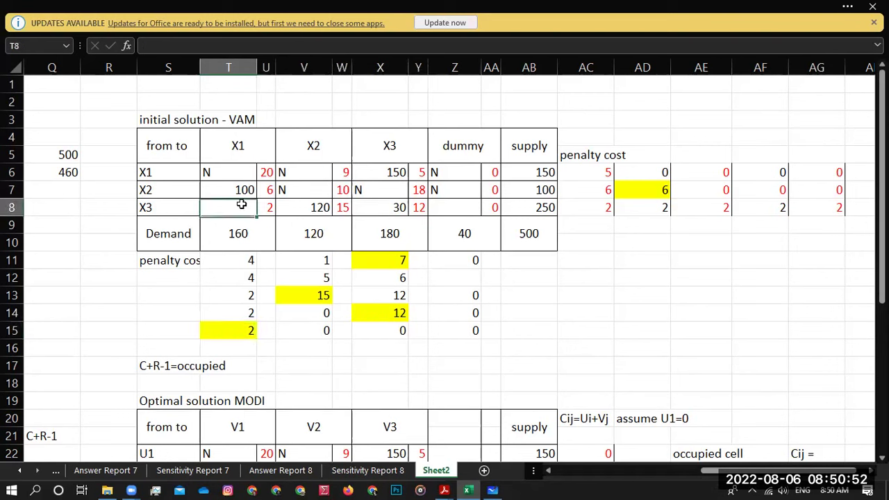
{"action": "type", "text": "60"}
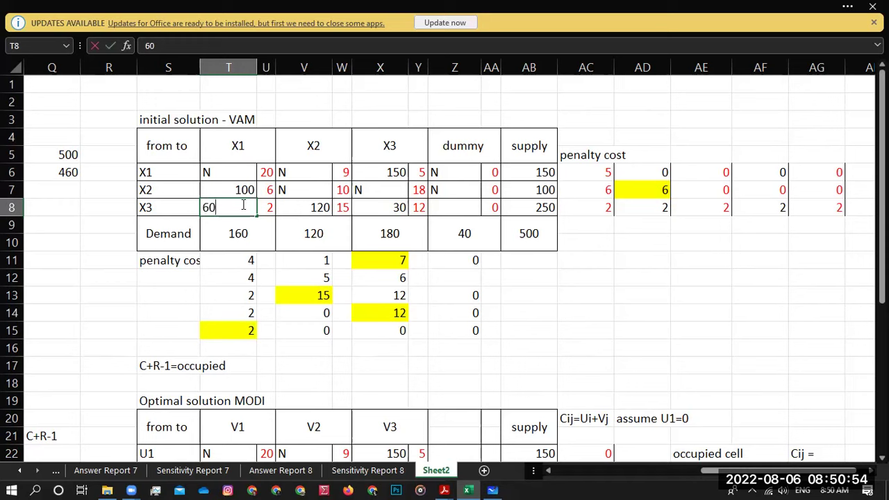
{"action": "key", "text": "Tab"}
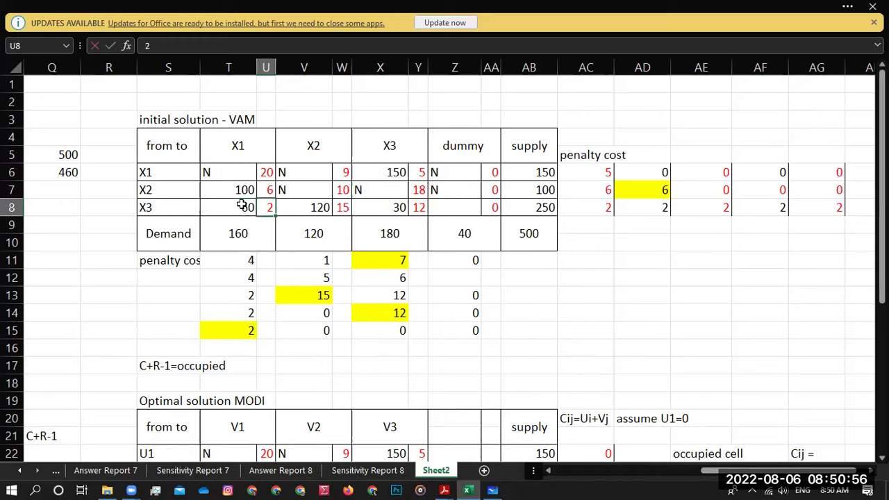
- Allocate 40 units from row X3 to the dummy column
{"action": "key", "text": "Tab"}
{"action": "key", "text": "Tab"}
{"action": "key", "text": "Tab"}
{"action": "key", "text": "Tab"}
{"action": "key", "text": "Tab"}
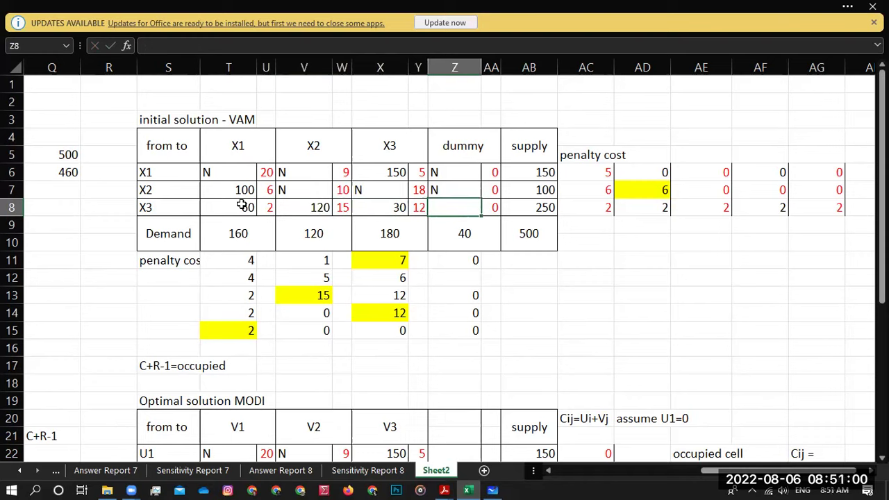
{"action": "type", "text": "40"}
{"action": "key", "text": "Return"}
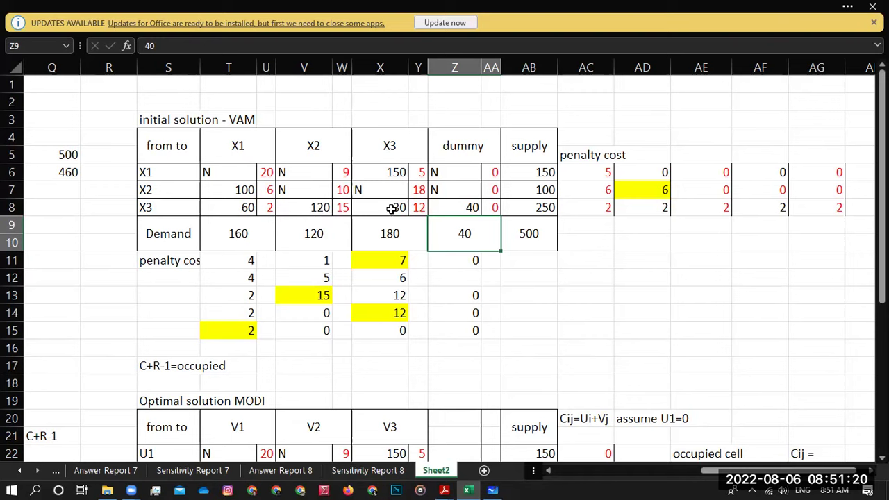
{"action": "left_click", "coordinate": [528, 223]}
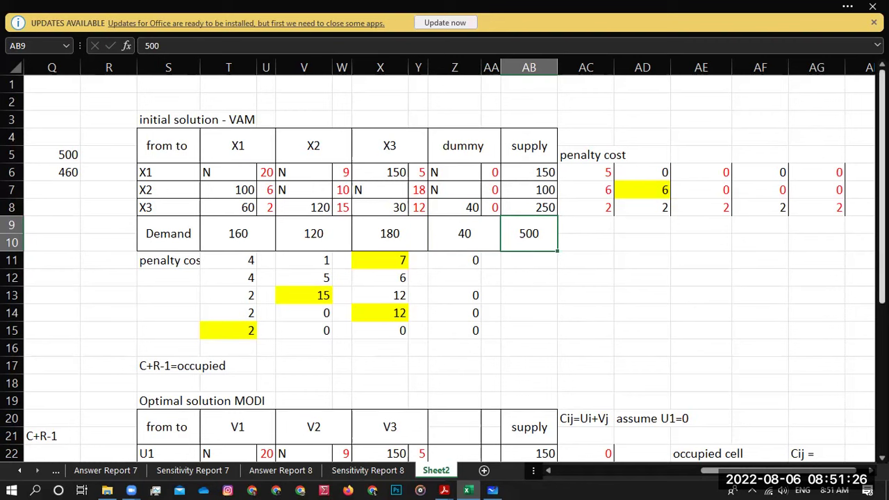
{"action": "left_click_drag", "start_coordinate": [882, 278], "coordinate": [881, 222]}
{"action": "mouse_move", "coordinate": [881, 281]}
{"action": "left_mouse_down"}
{"action": "mouse_move", "coordinate": [881, 300]}
{"action": "mouse_move", "coordinate": [881, 281]}
{"action": "left_mouse_up"}
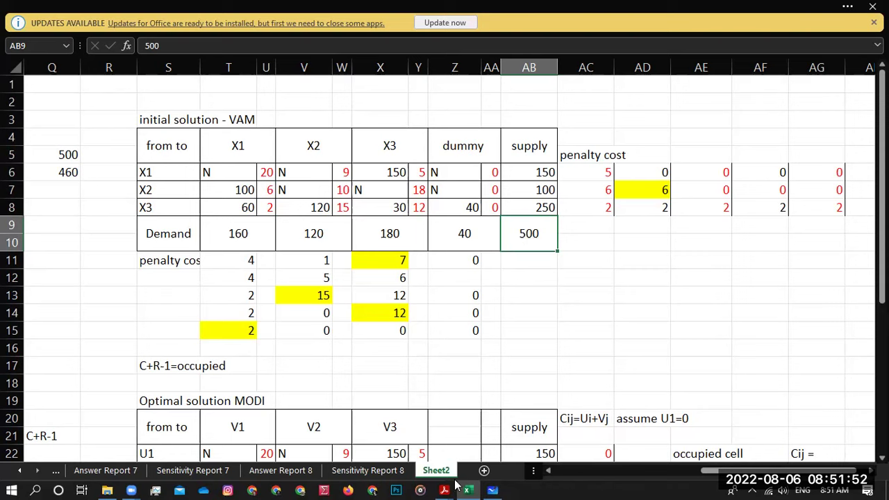
- Switch to Session 7 TM1 (2).pdf in Acrobat Reader and go past the unbalanced problem slides to the Degeneracy slide with Example 8
{"action": "mouse_move", "coordinate": [443, 486]}
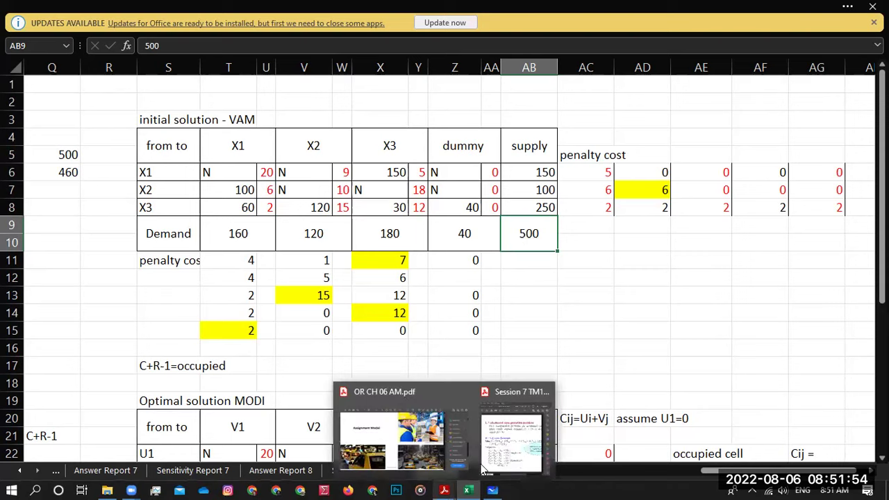
{"action": "left_click", "coordinate": [514, 430]}
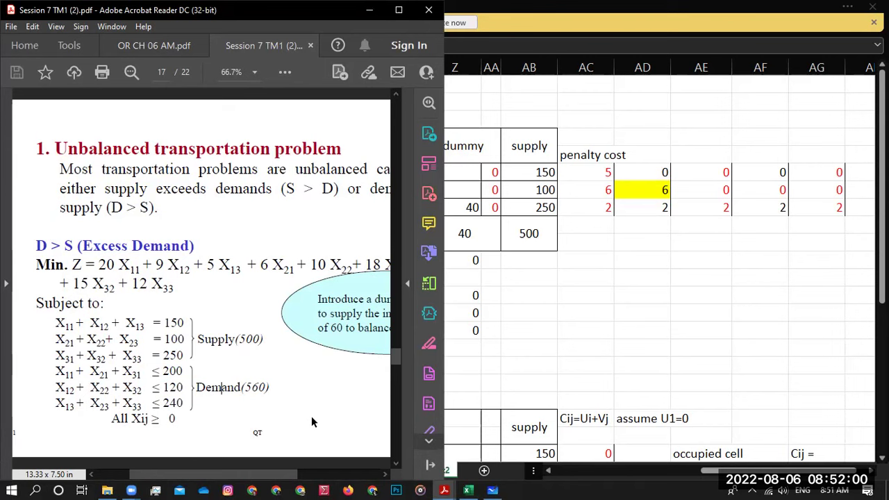
{"action": "key", "text": "ctrl+minus"}
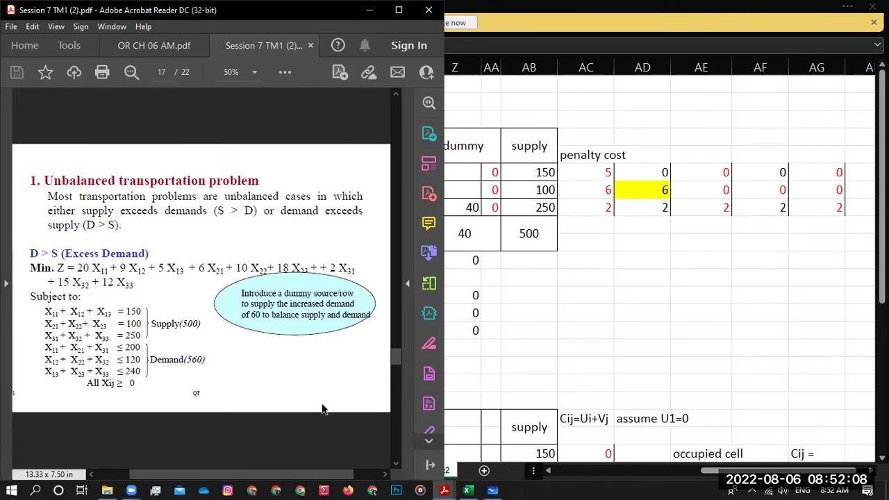
{"action": "scroll", "coordinate": [322, 410], "scroll_direction": "right", "scroll_amount": 1}
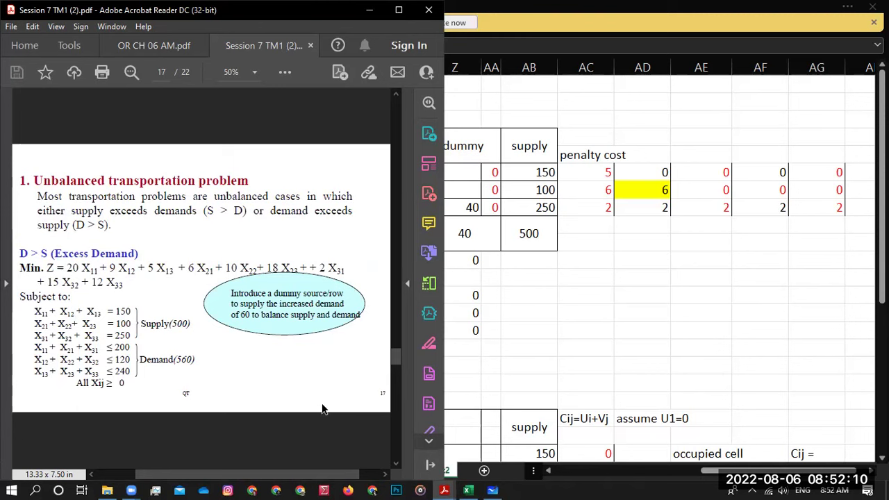
{"action": "scroll", "coordinate": [321, 410], "scroll_direction": "down", "scroll_amount": 1}
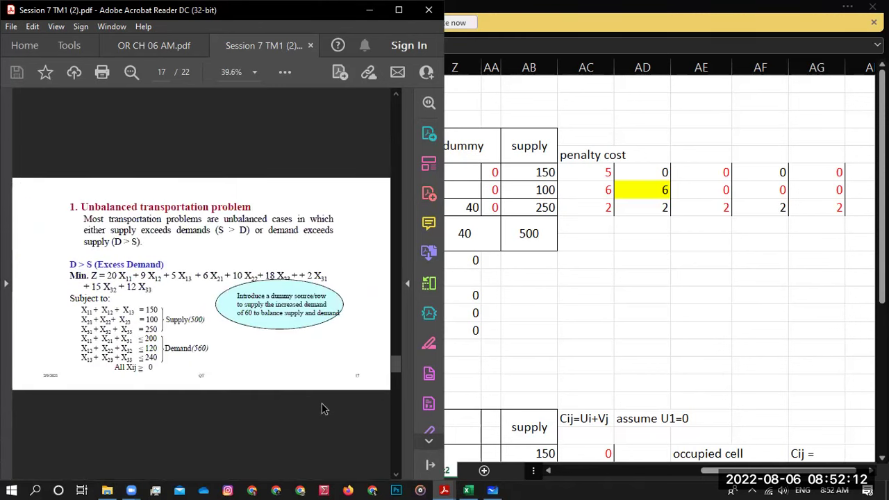
{"action": "scroll", "coordinate": [322, 409], "scroll_direction": "down", "scroll_amount": 1}
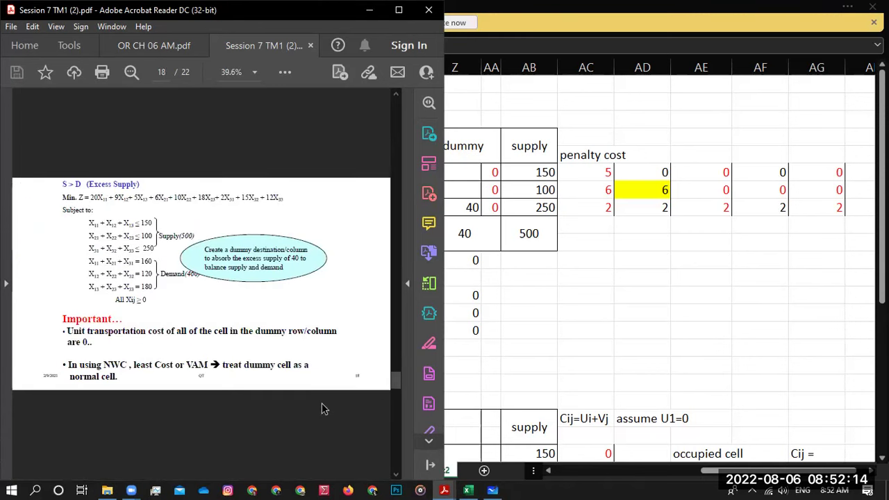
{"action": "scroll", "coordinate": [321, 410], "scroll_direction": "down", "scroll_amount": 1}
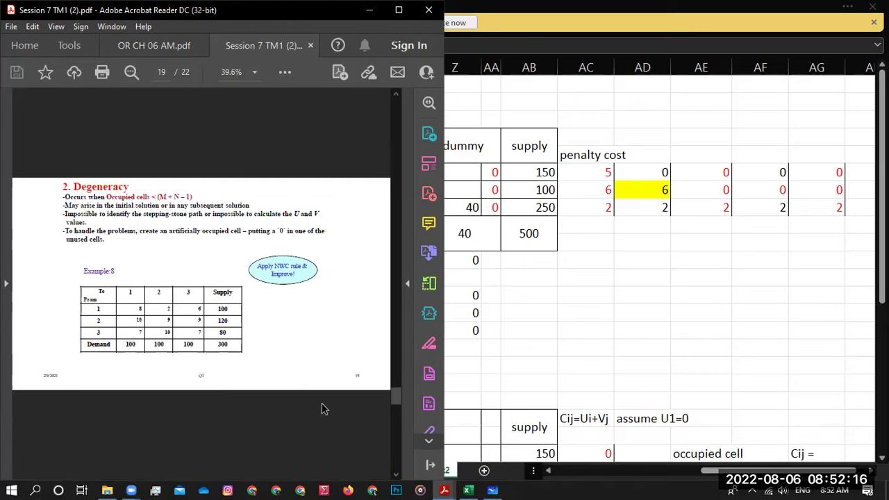